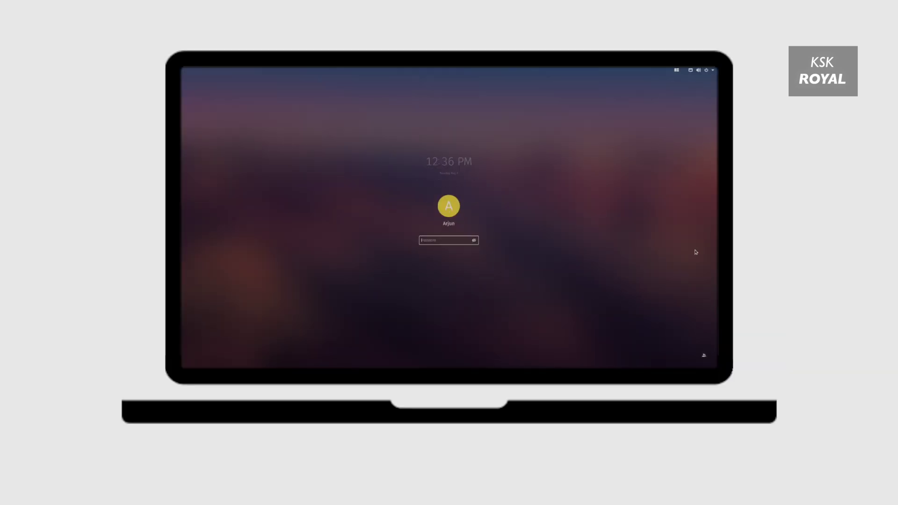
- Wake the locked Pop!_OS screen with Escape and Return until the password prompt appears
key("Escape")
key("Return")
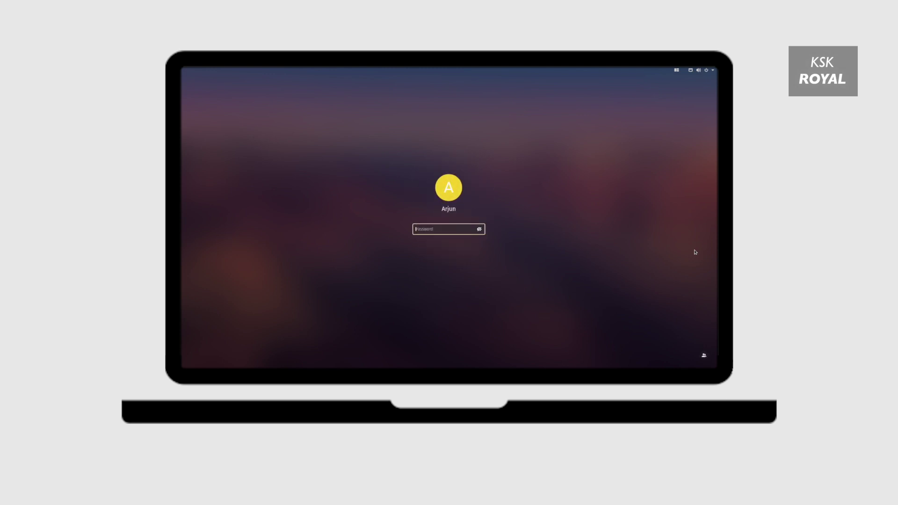
key("Escape")
key("Return")
key("Escape")
key("Return")
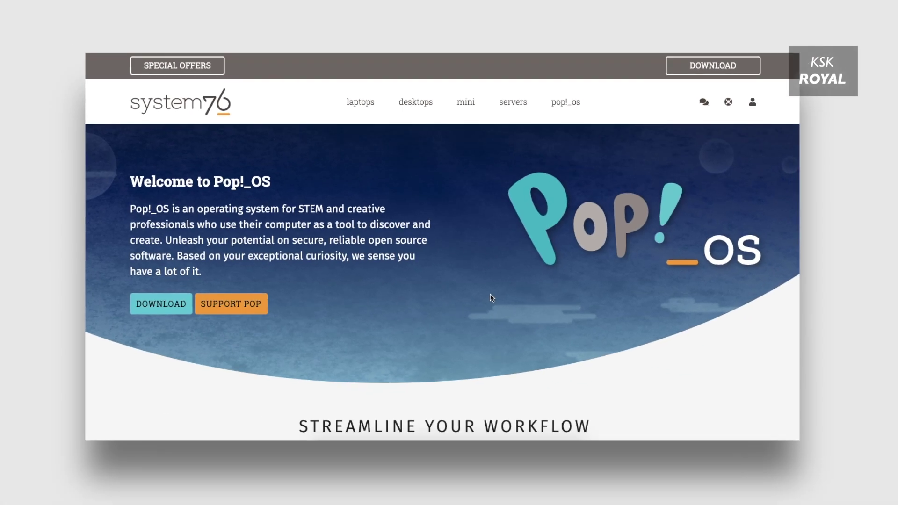
- Scroll the Pop!_OS page past workflow, auto-tiling and workspaces down to Development Toolkits
scroll(491, 298, "down", 3)
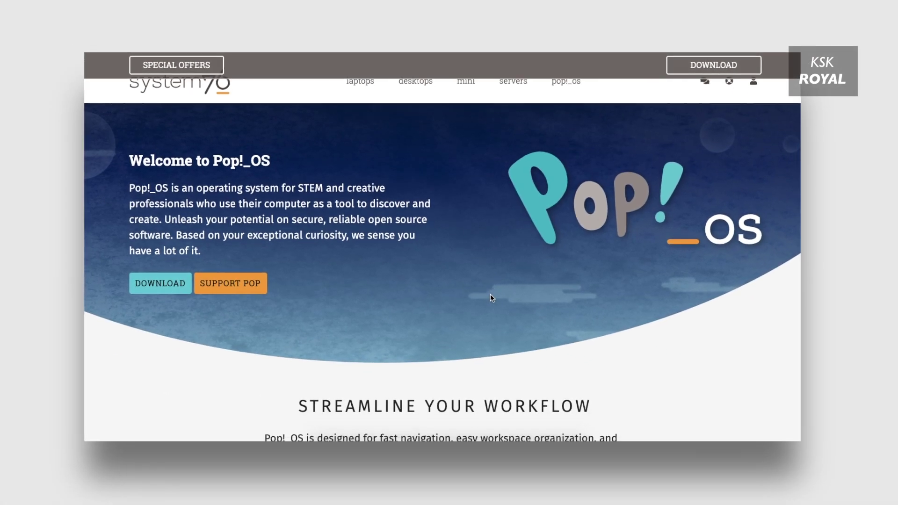
scroll(490, 293, "down", 4)
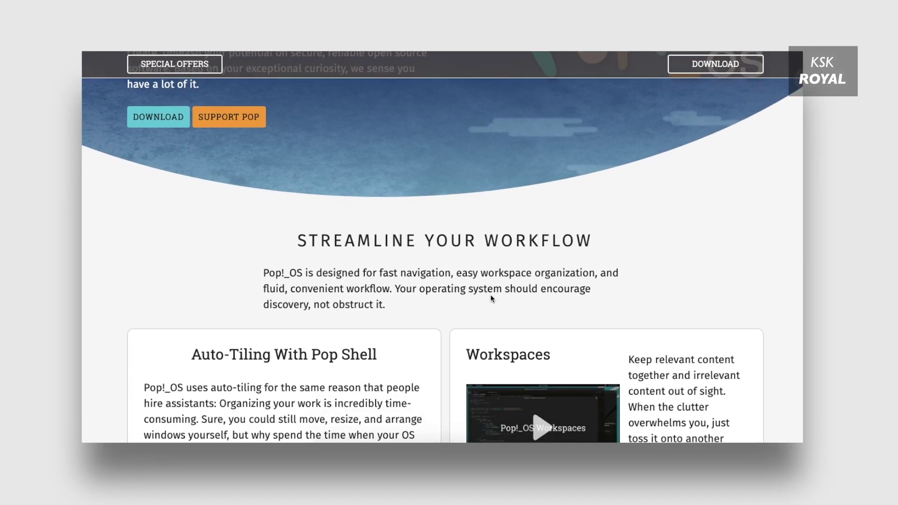
scroll(492, 298, "down", 4)
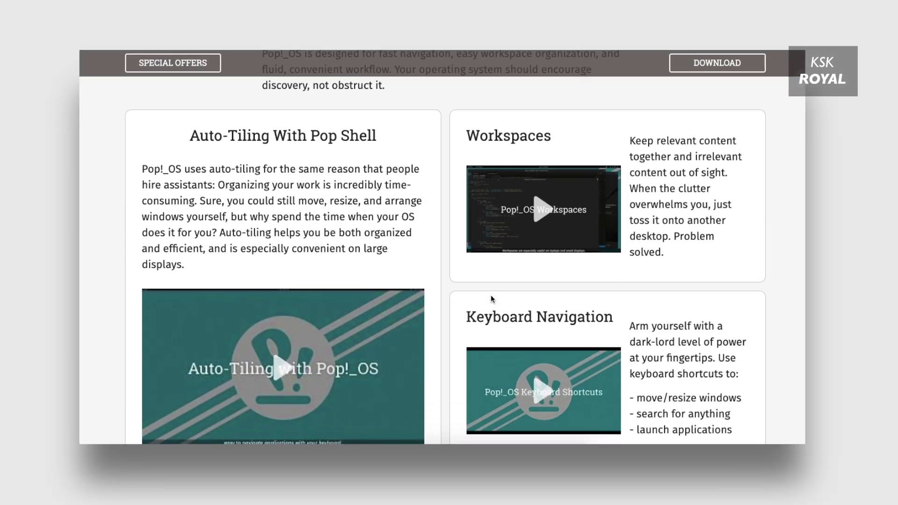
scroll(491, 299, "down", 7)
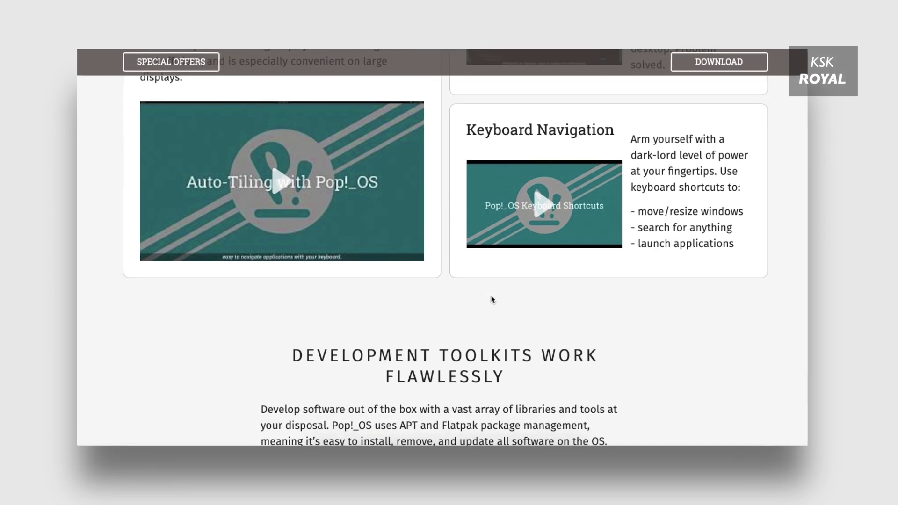
scroll(491, 298, "down", 4)
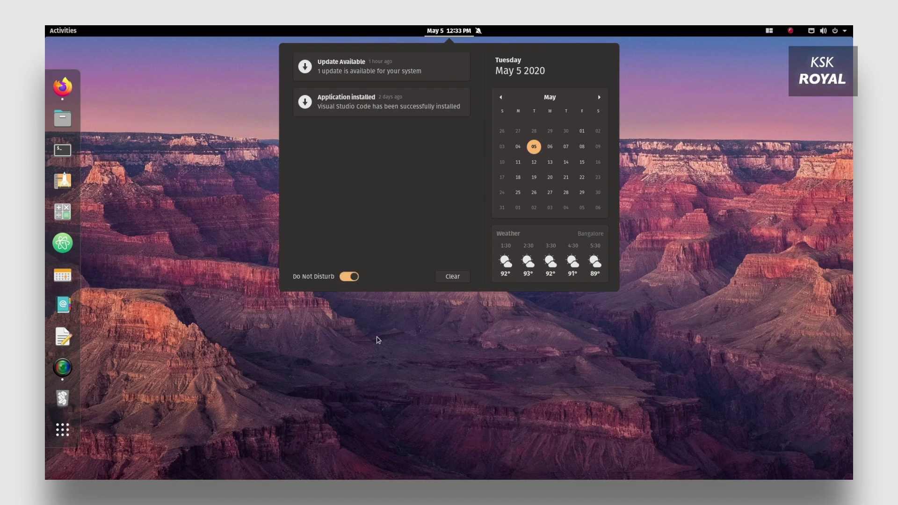
- Close the calendar panel and turn on Show Active Hint in the top-bar tiling menu
left_click(378, 339)
left_click(767, 33)
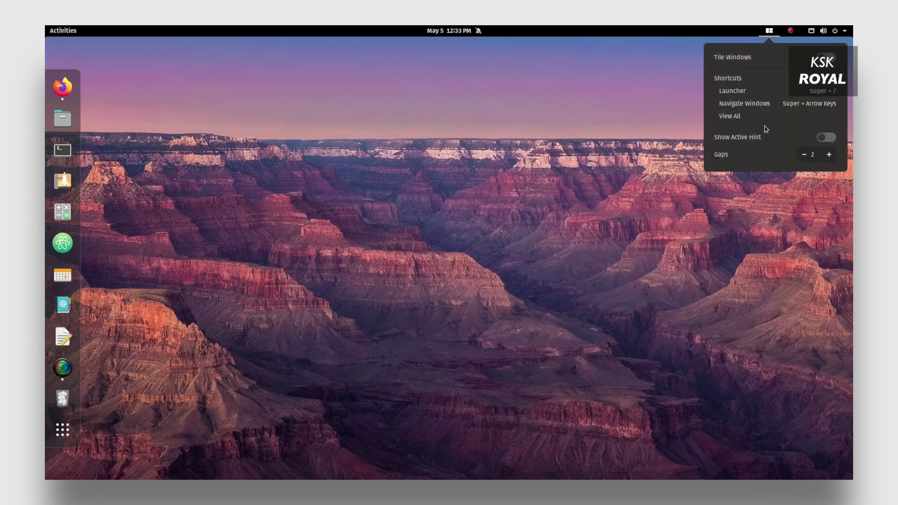
left_click(826, 137)
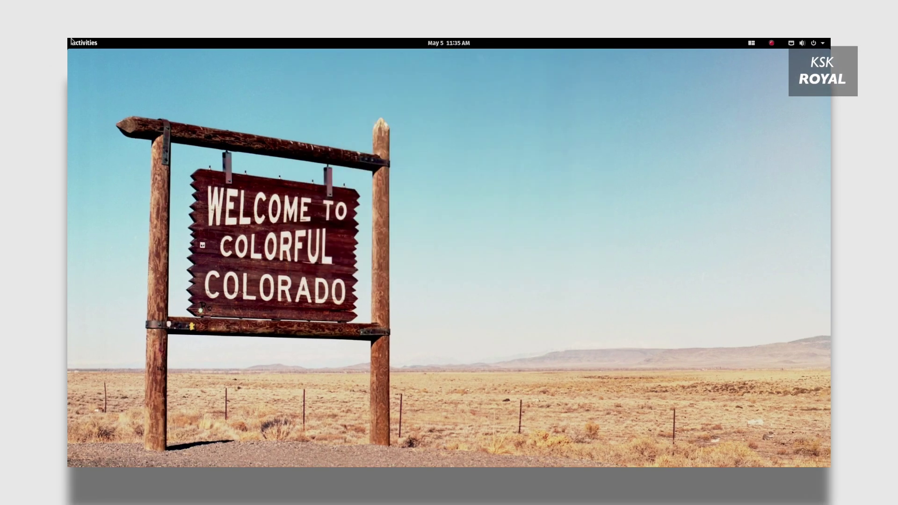
- Launch Settings from Show Applications, open About, and select the OS Name 'Pop!_OS 20.04 LTS'
mouse_move(69, 39)
left_click(83, 415)
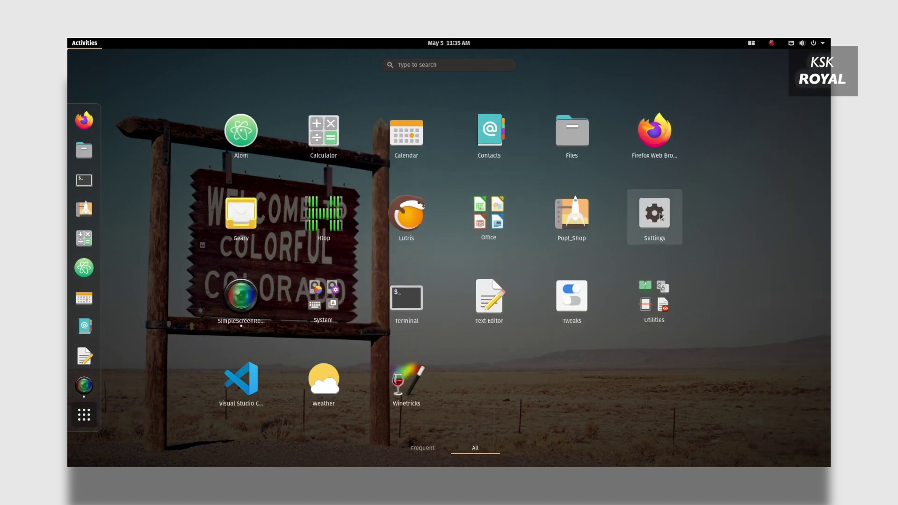
left_click(646, 214)
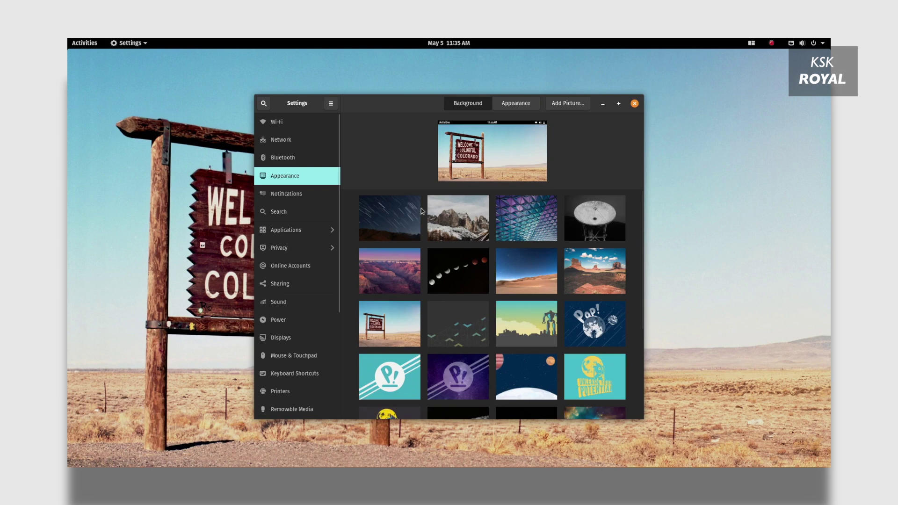
scroll(278, 316, "down", 5)
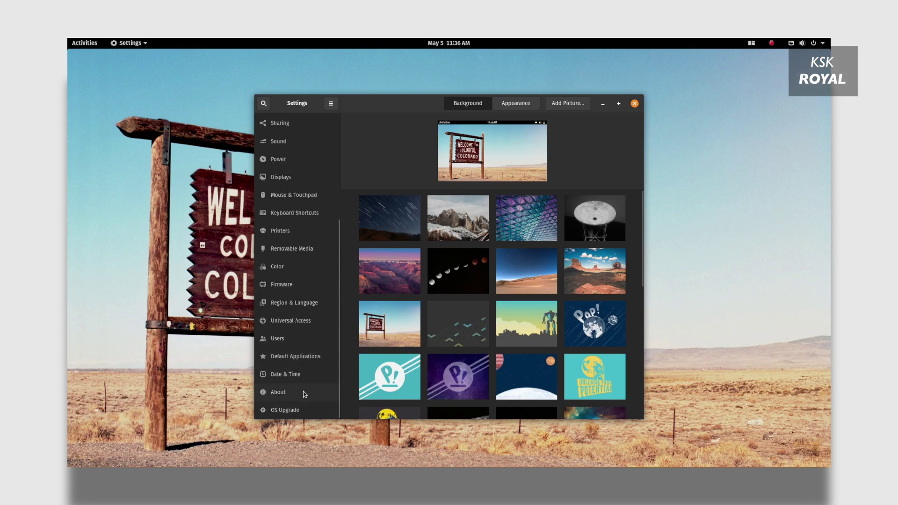
key("Return")
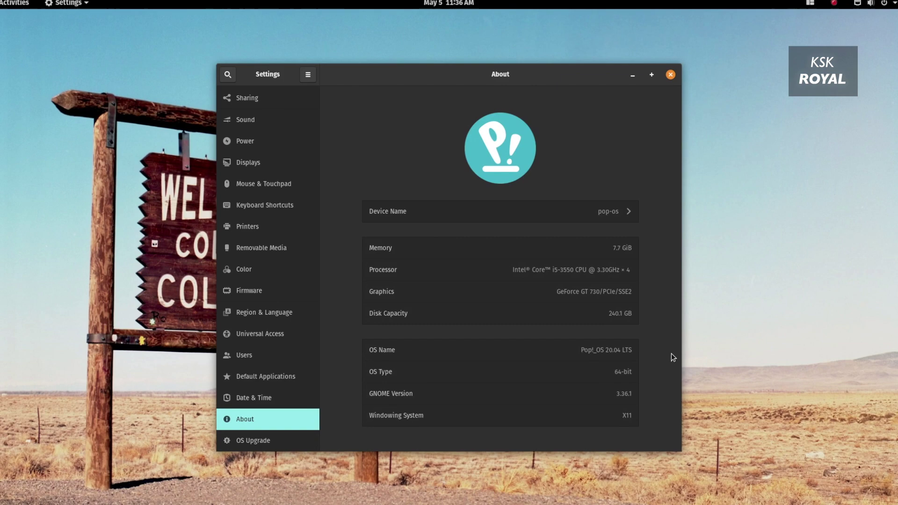
triple_click(638, 356)
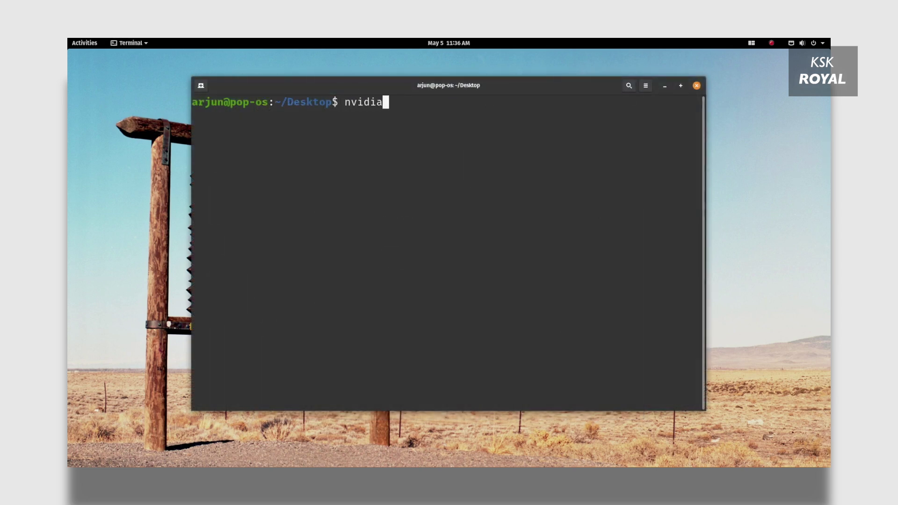
- Run nvidia-smi to show the GeForce GT 730 report, briefly highlighting the Driver Version 440.82 line
key("Return")
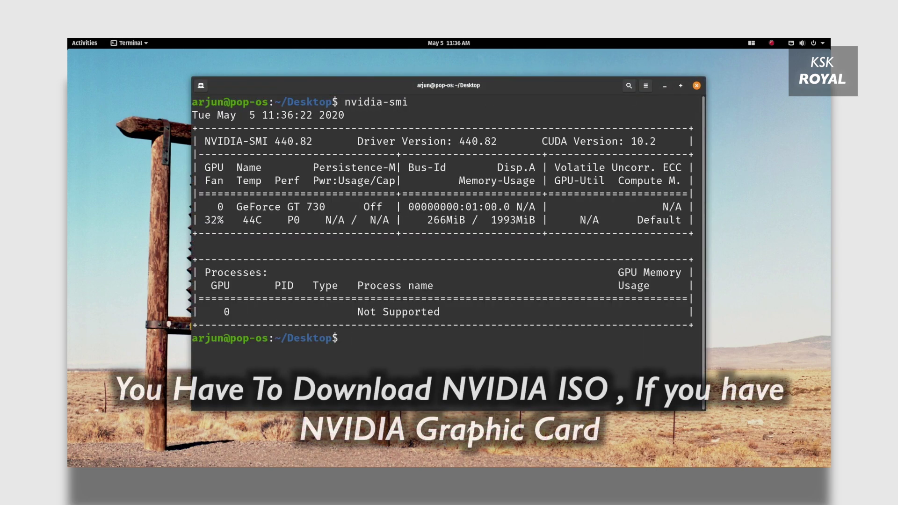
left_click_drag(201, 137, 345, 142)
left_click(494, 141)
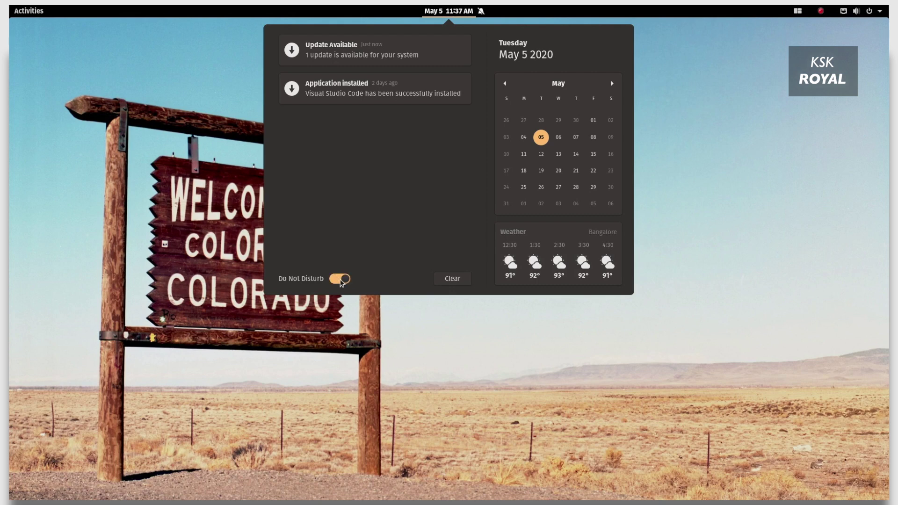
- Close the notification panel and look over the top-bar tiling options menu
left_click(810, 186)
left_click(797, 11)
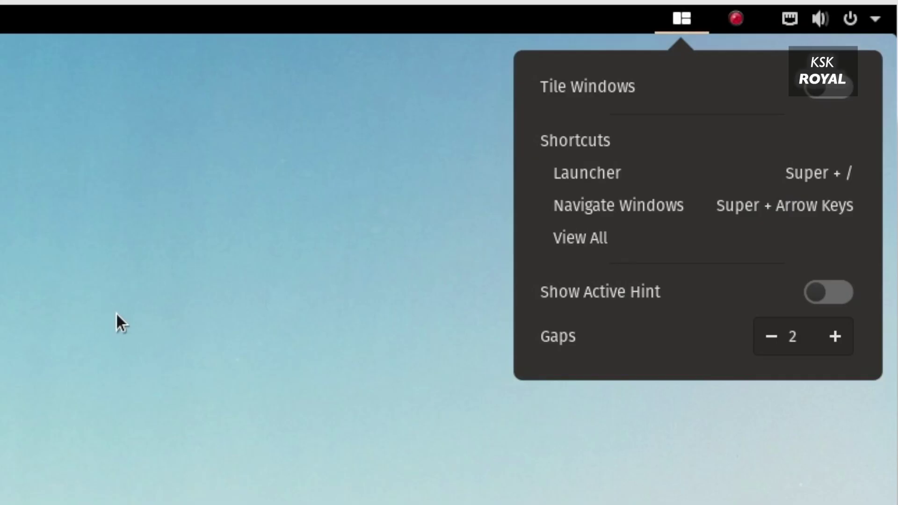
left_click(214, 361)
- Open the system status menu, expand Wired and Wi-Fi, then dismiss the menu
left_click(790, 21)
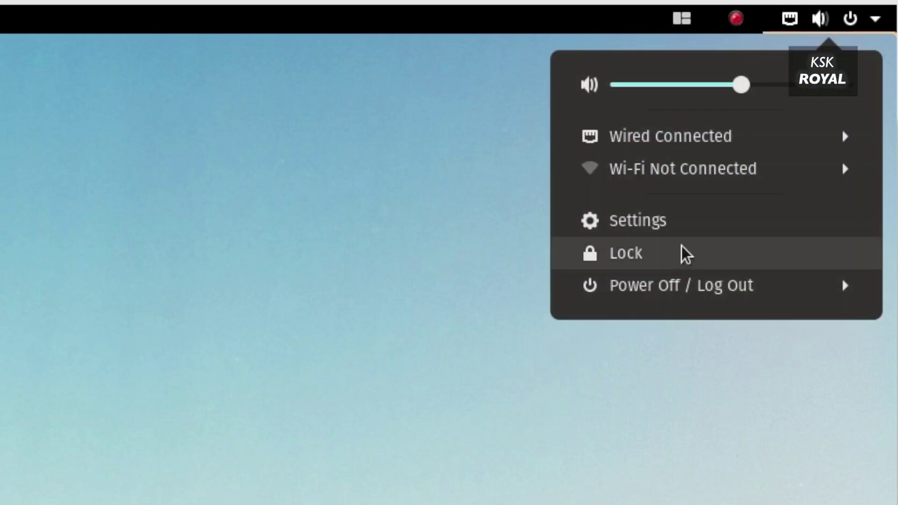
left_click(727, 146)
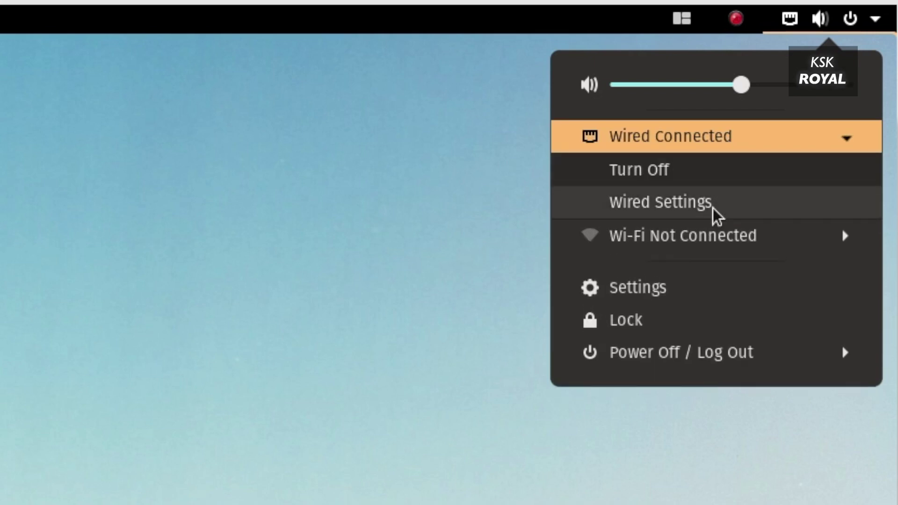
left_click(706, 241)
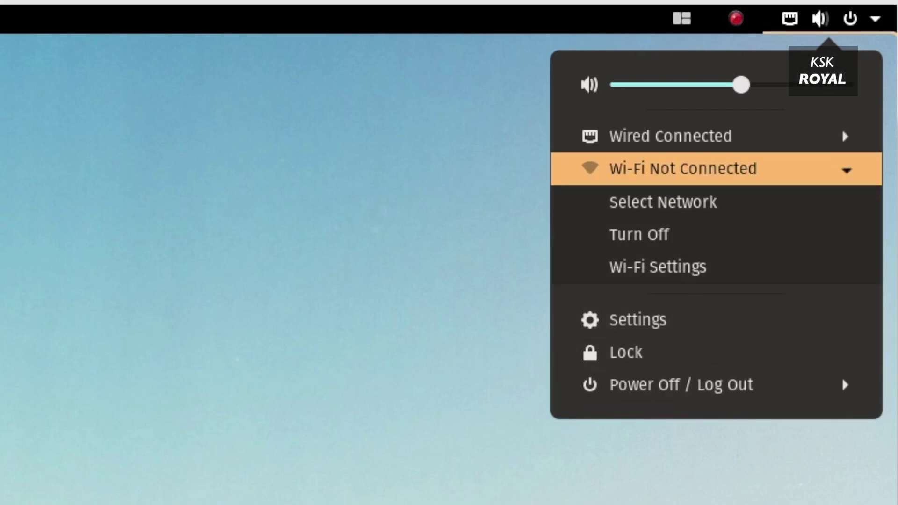
left_click(888, 327)
left_click(883, 11)
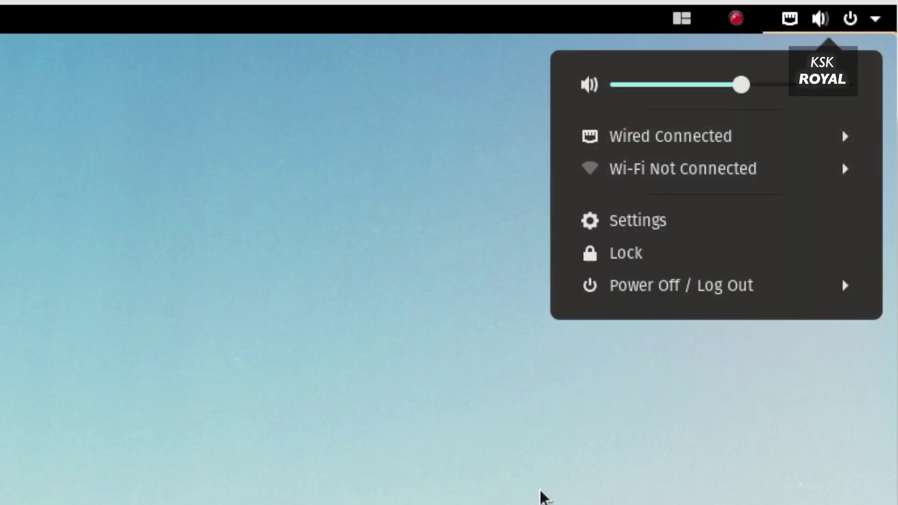
left_click(837, 20)
left_click(811, 39)
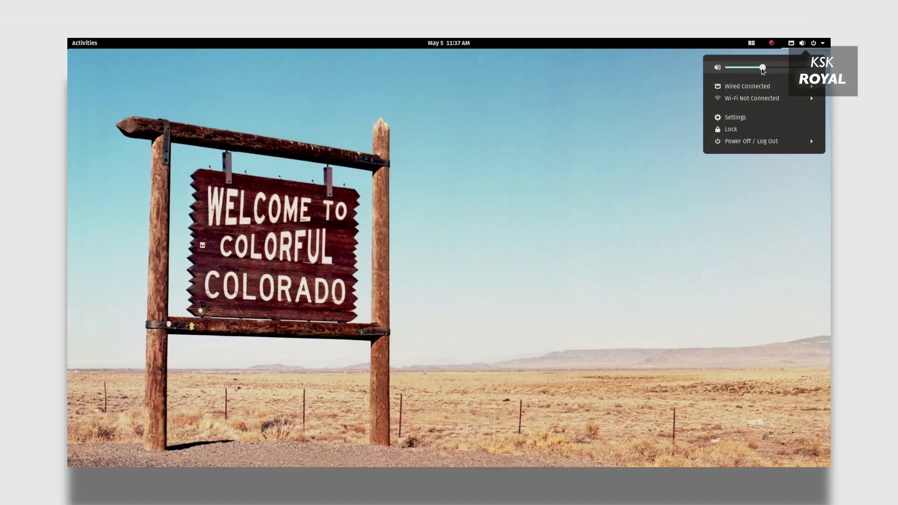
left_click(475, 176)
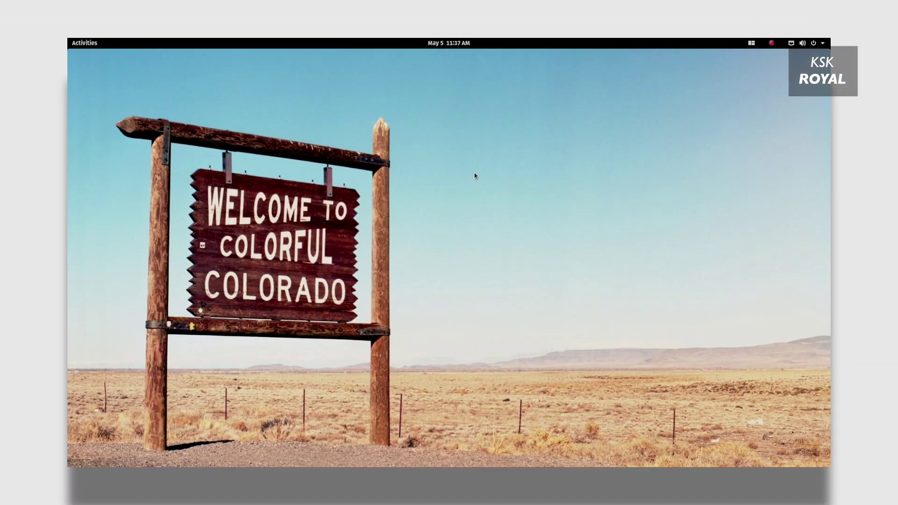
- Launch Settings by searching 'se' from the Activities overview
left_click(84, 43)
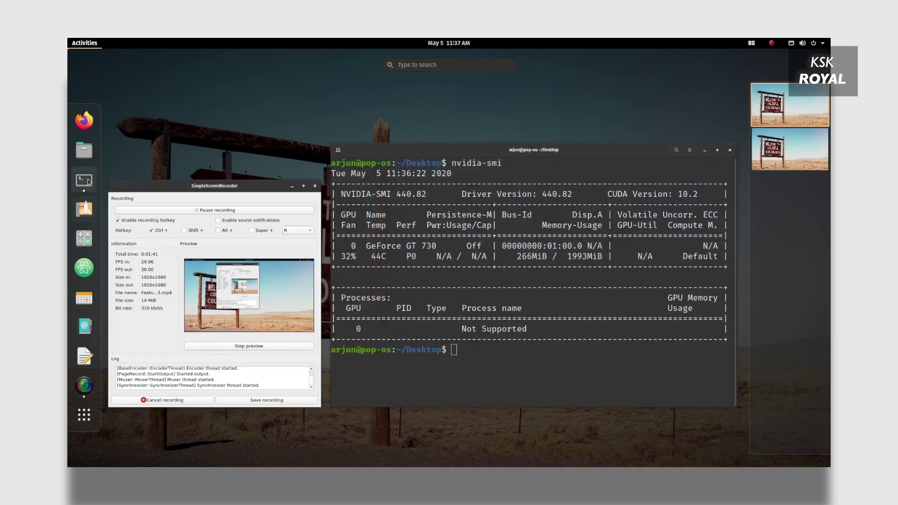
left_click(80, 151)
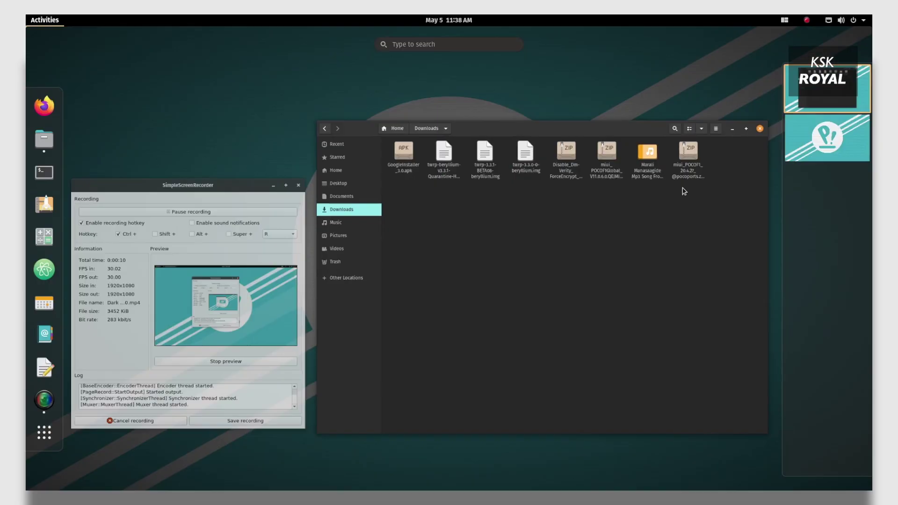
type("se")
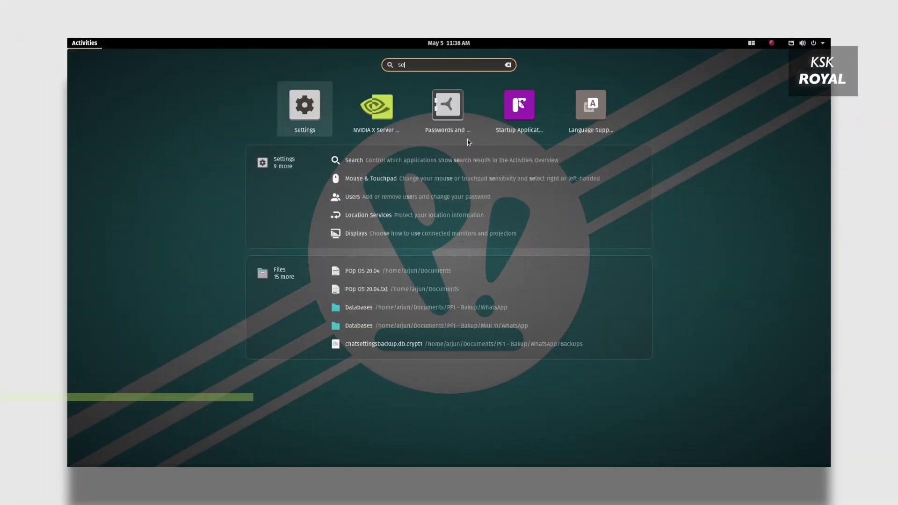
key("Return")
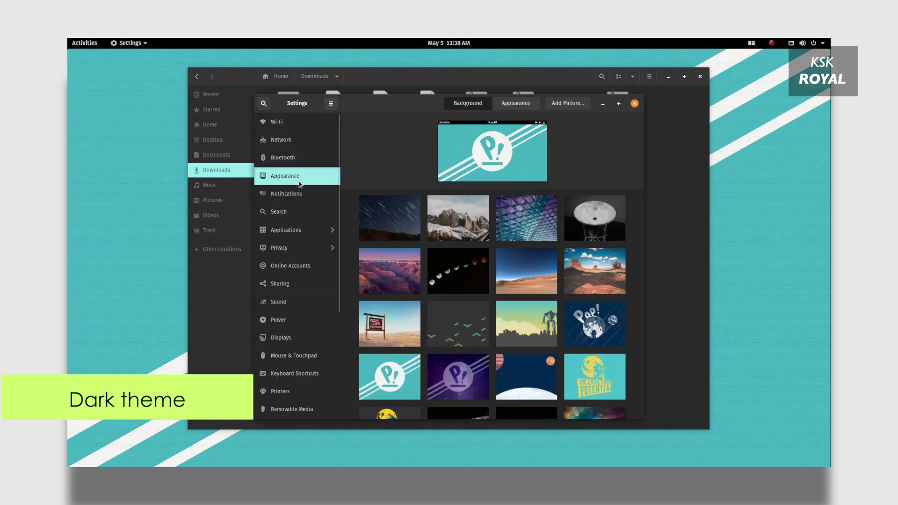
- On the Appearance page choose Light, check the calendar panel, then choose Dark
left_click(524, 103)
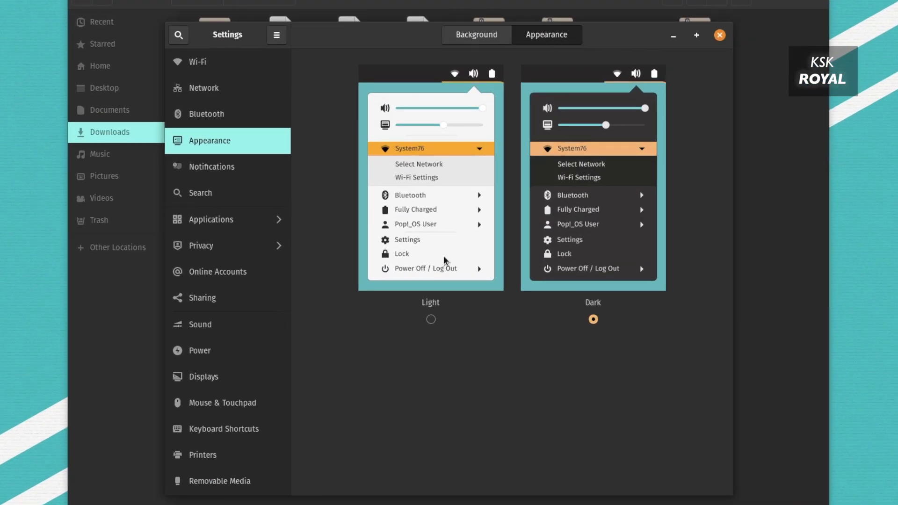
left_click(433, 171)
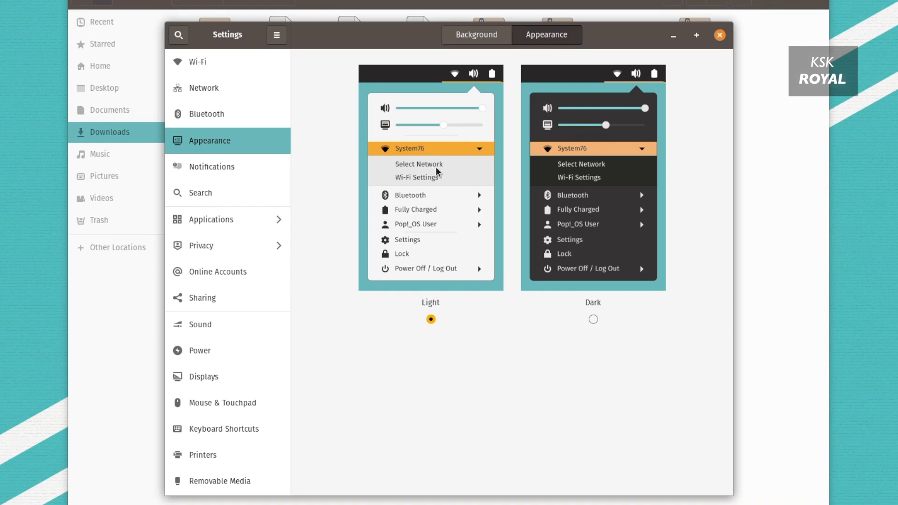
key("super+v")
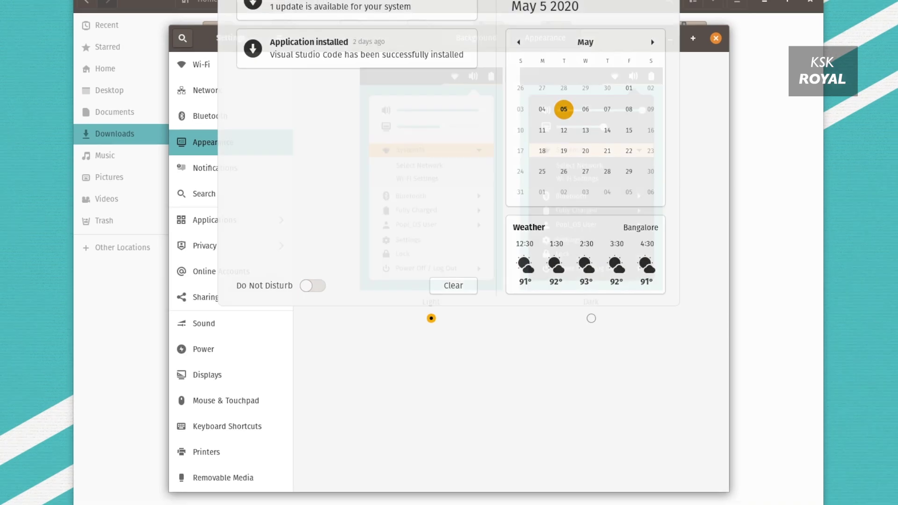
left_click(430, 0)
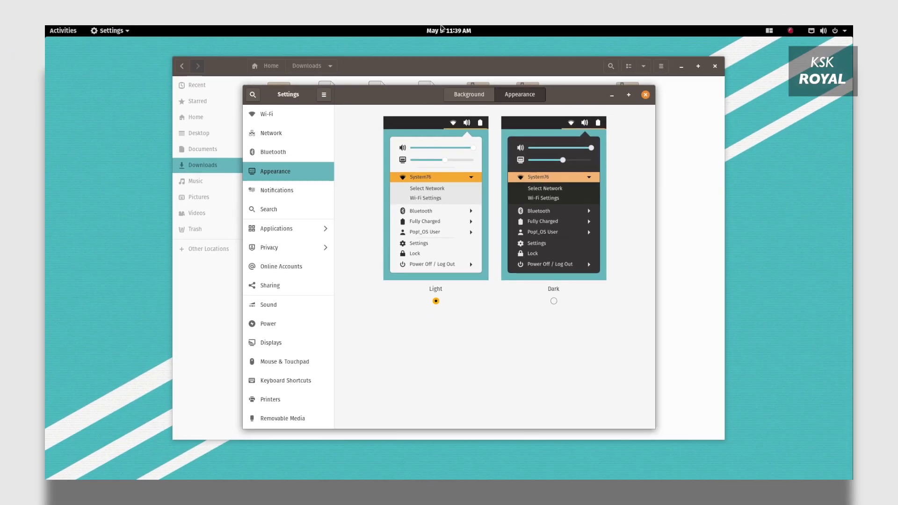
left_click(442, 29)
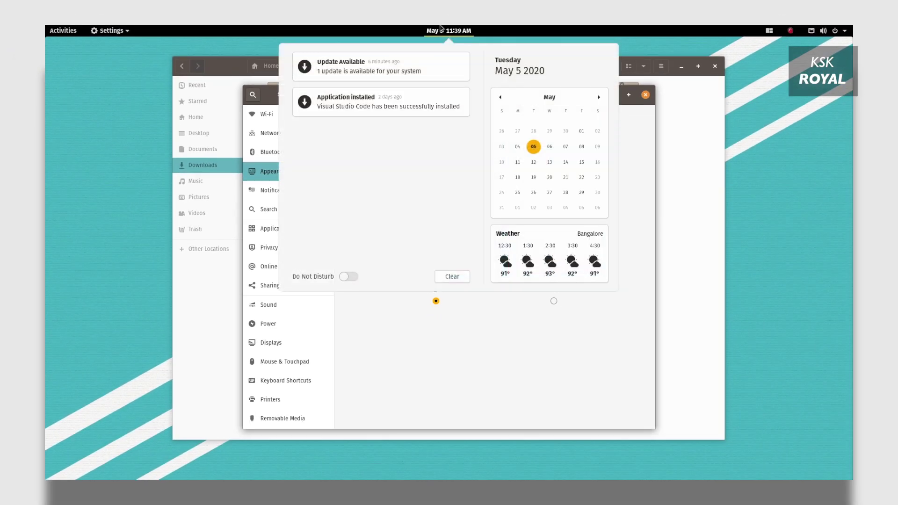
left_click(441, 29)
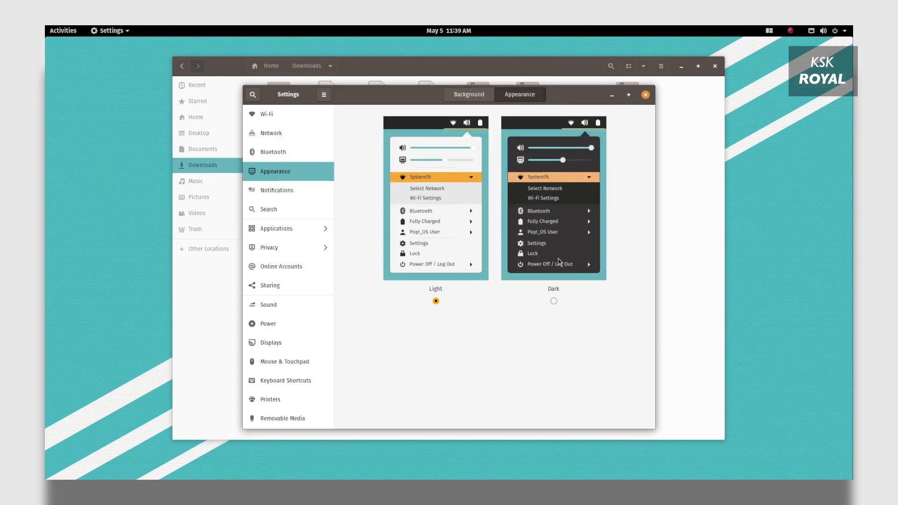
left_click(560, 244)
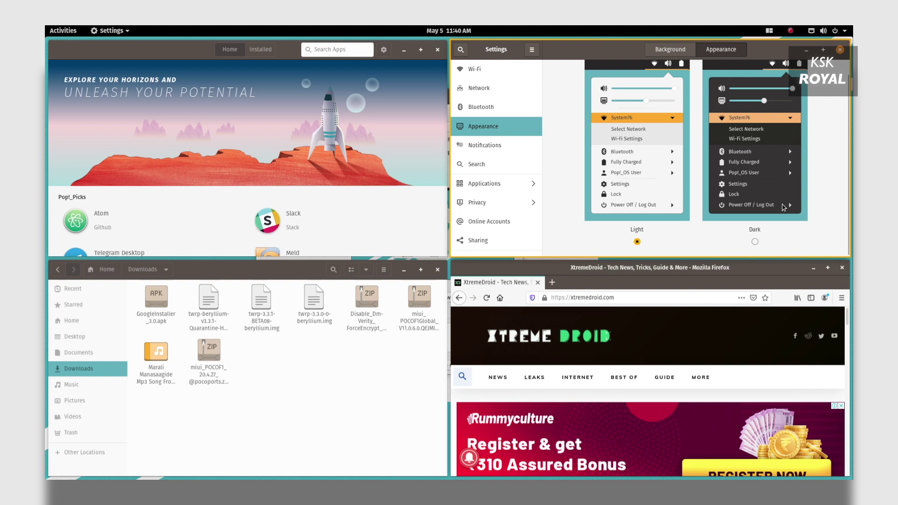
- Alternate the Appearance setting between Dark and Light three times to compare the tiled windows
left_click(780, 197)
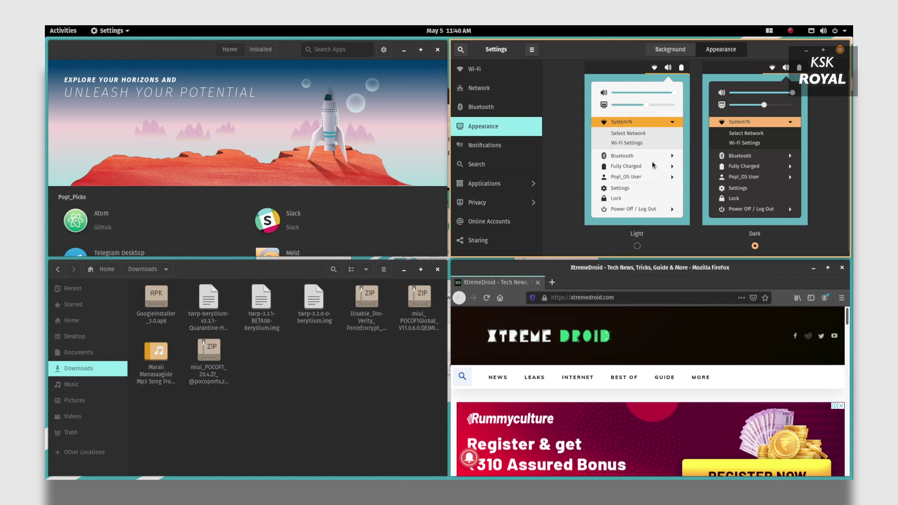
left_click(653, 165)
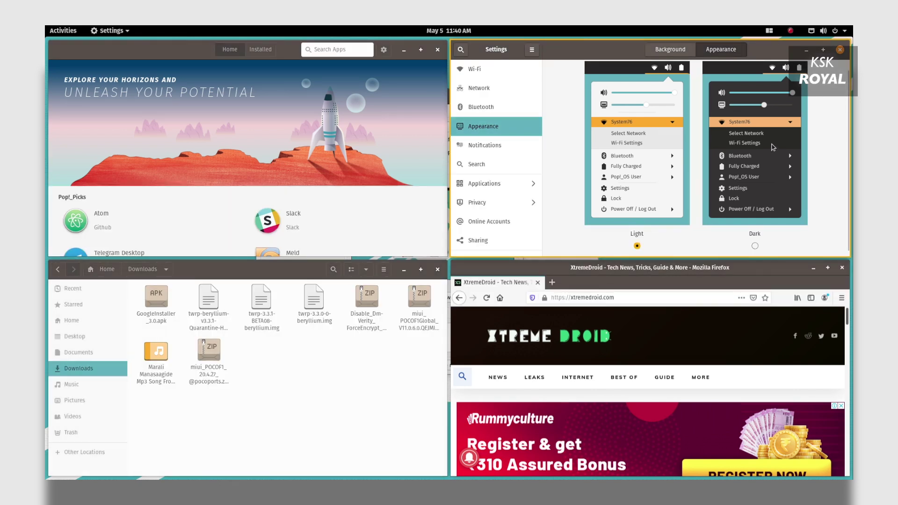
left_click(773, 147)
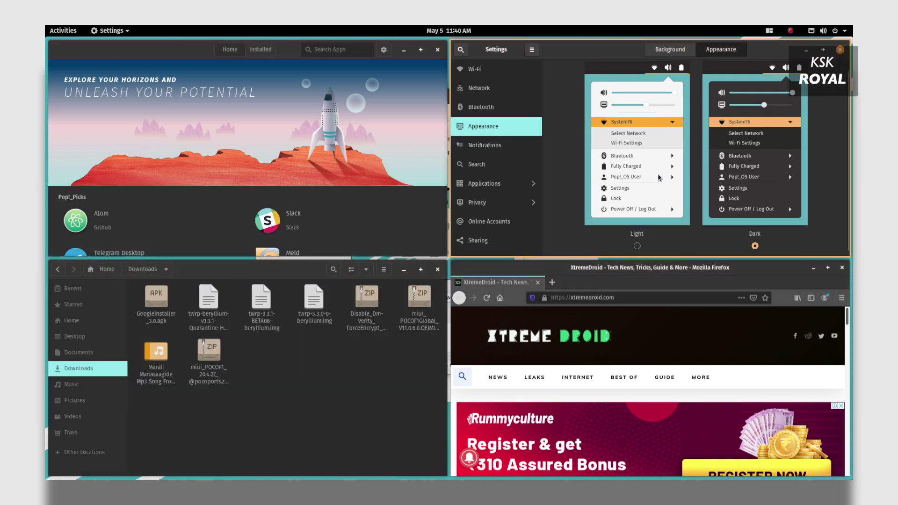
left_click(649, 146)
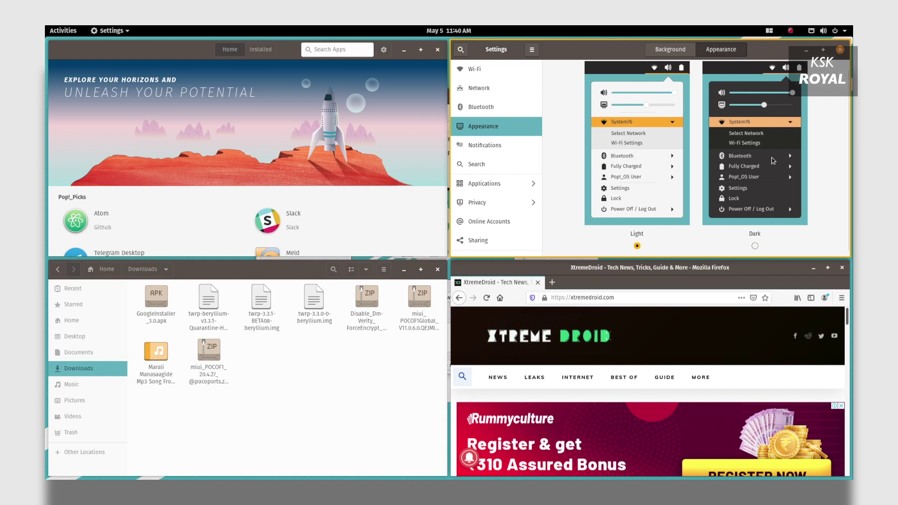
left_click(773, 160)
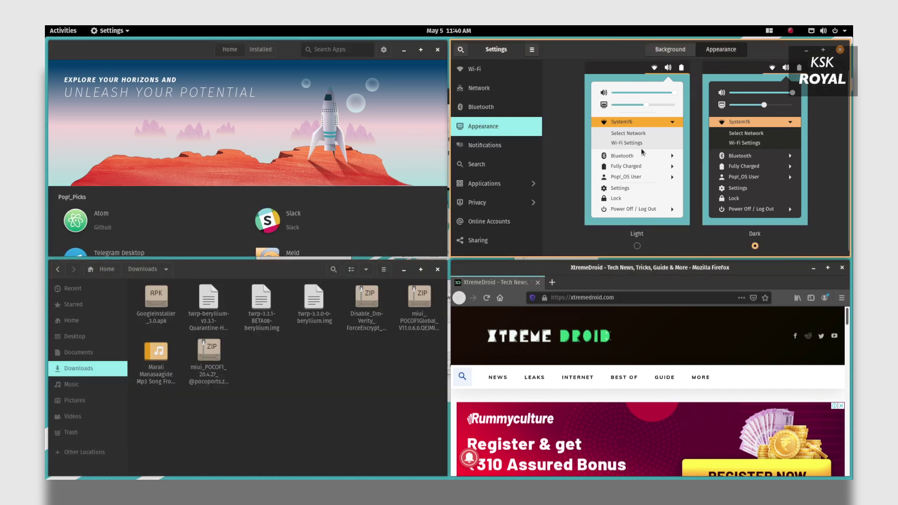
left_click(642, 152)
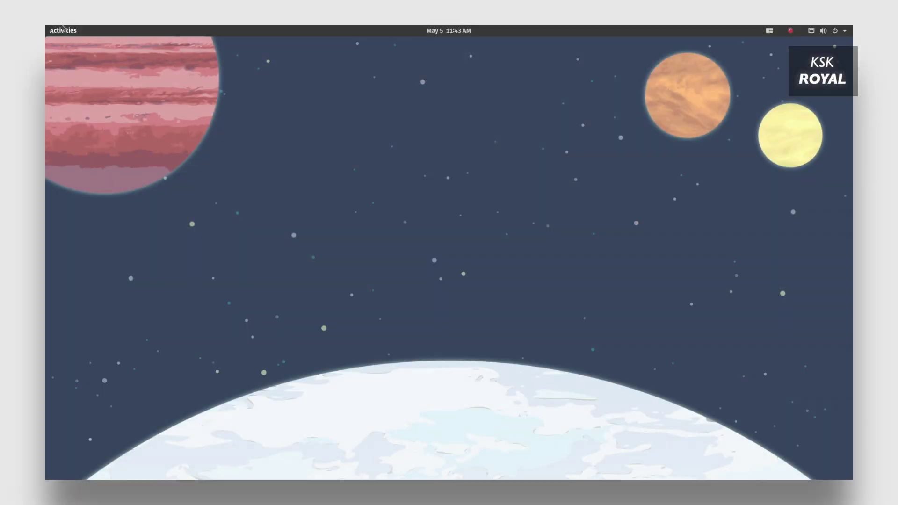
- Move the htop terminal, Firefox, Pop!_Shop and Files windows onto separate workspaces
left_click(62, 29)
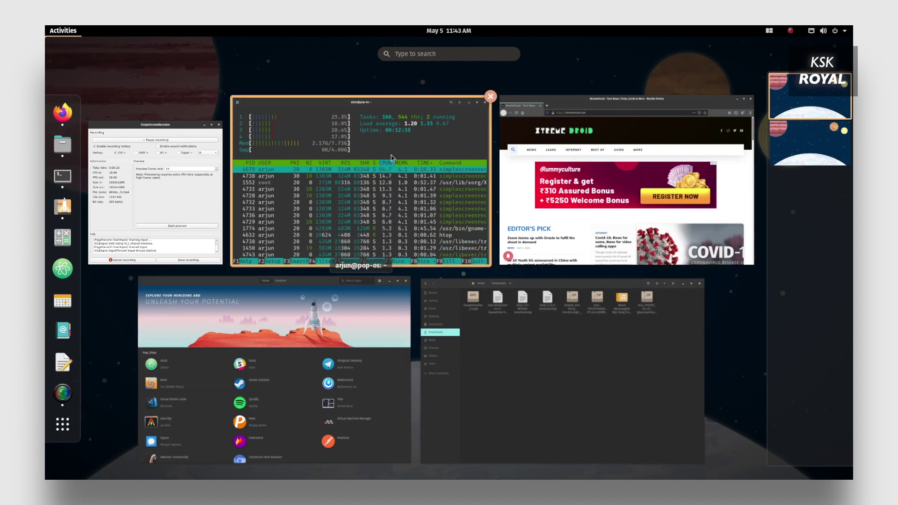
left_click_drag(371, 135, 817, 132)
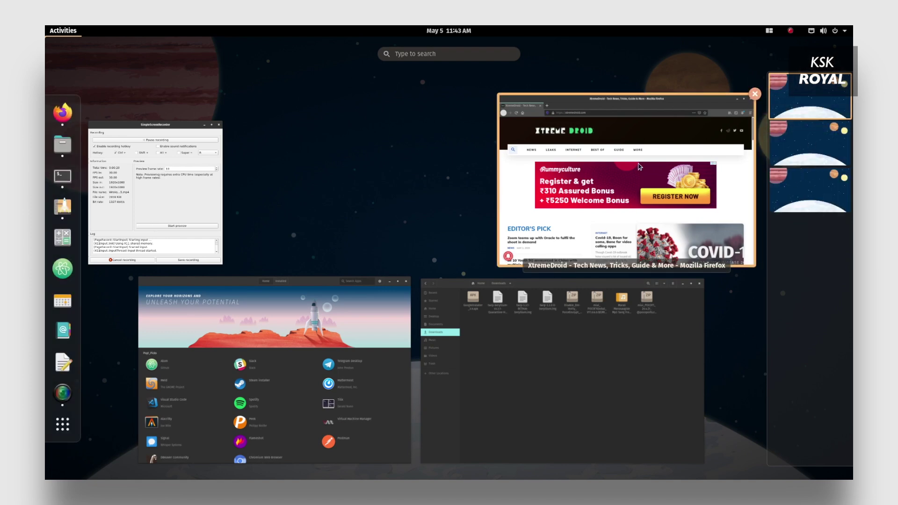
left_click_drag(621, 168, 812, 189)
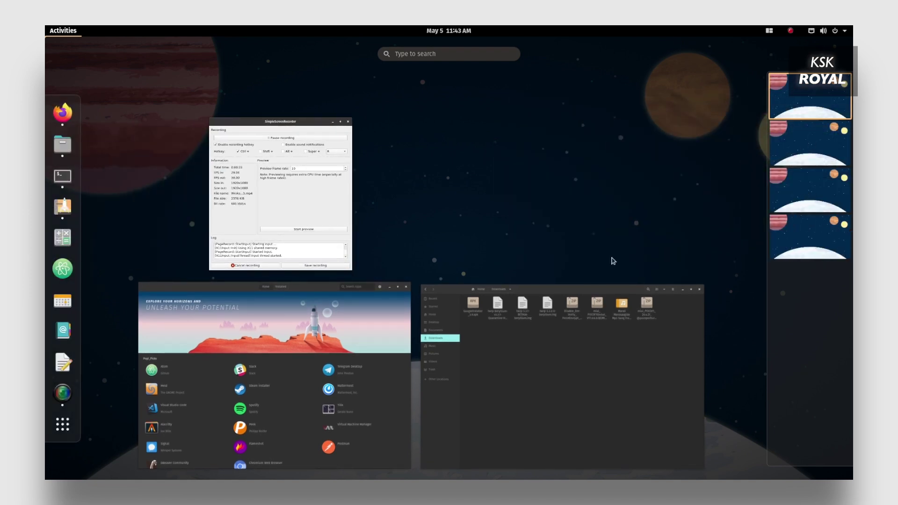
left_click_drag(252, 380, 811, 236)
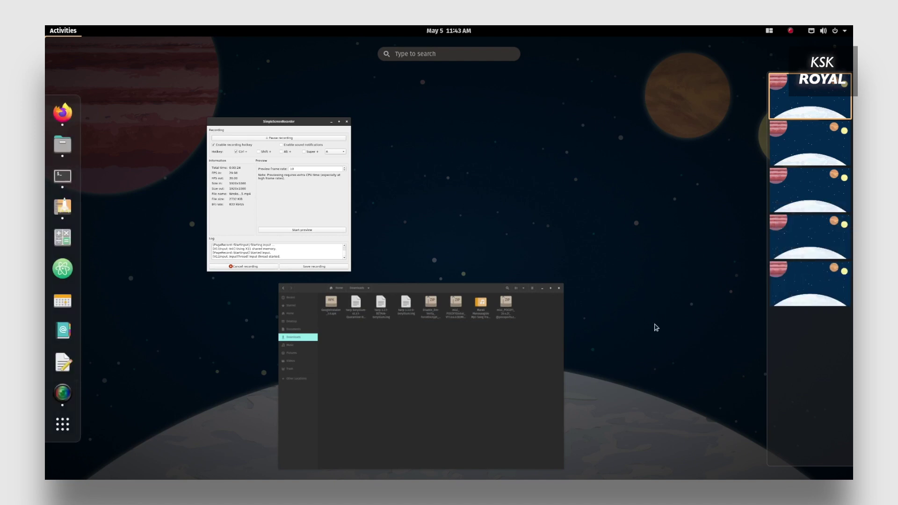
left_click_drag(557, 374, 758, 285)
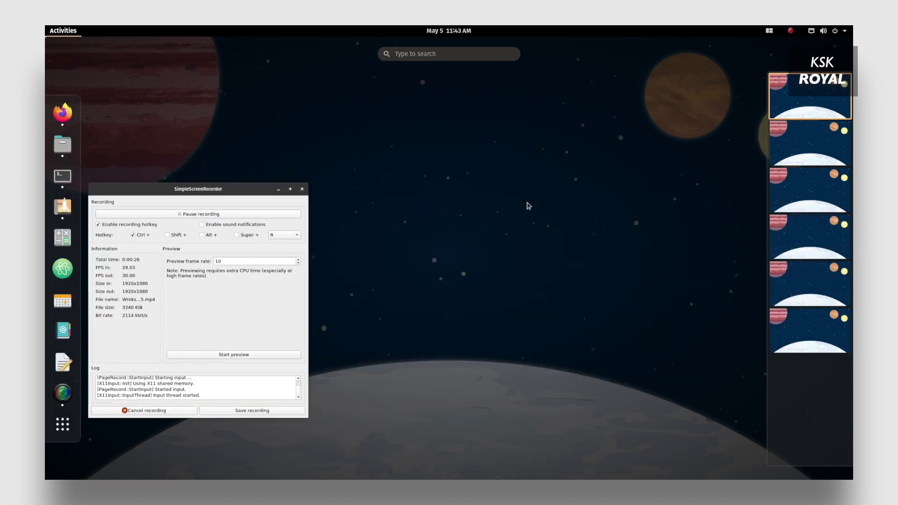
- Return to the empty first workspace, then switch to Pop!_Shop's workspace and raise its window
left_click(813, 116)
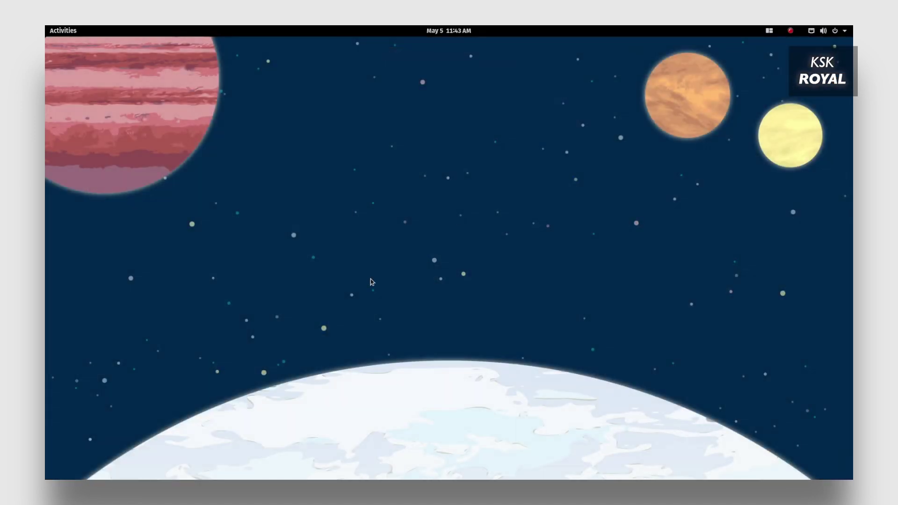
key("super")
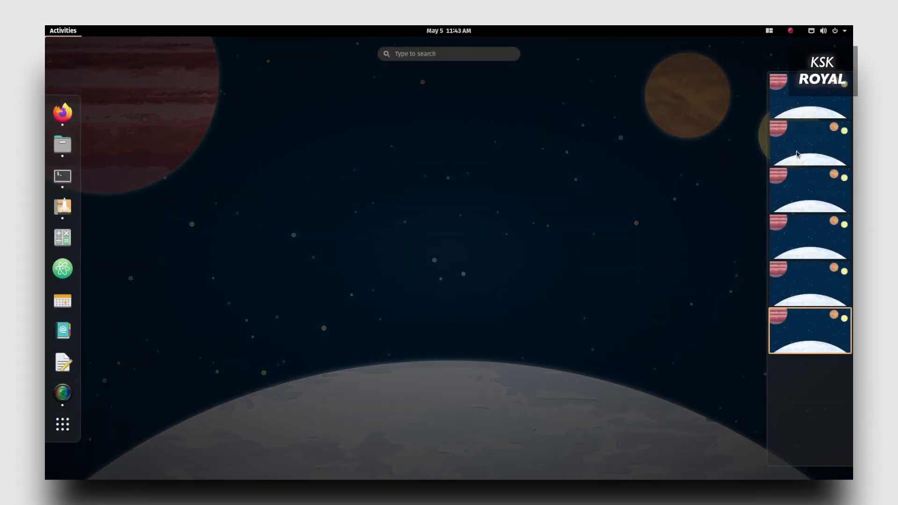
scroll(797, 155, "up", 3)
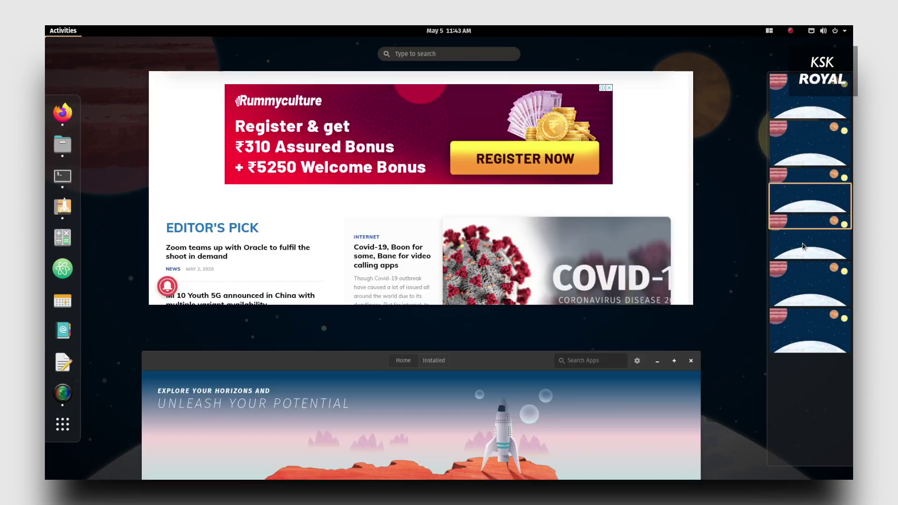
scroll(803, 246, "down", 2)
scroll(809, 324, "up", 1)
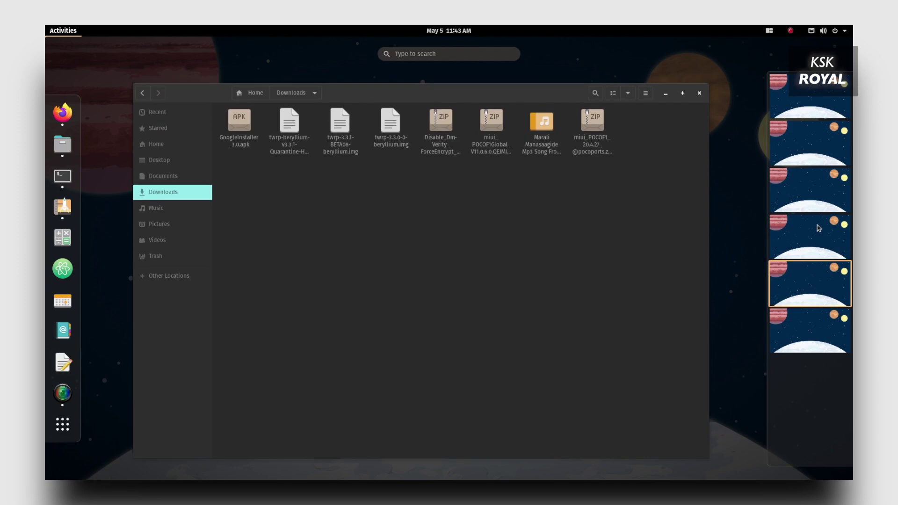
left_click(818, 228)
left_click(571, 136)
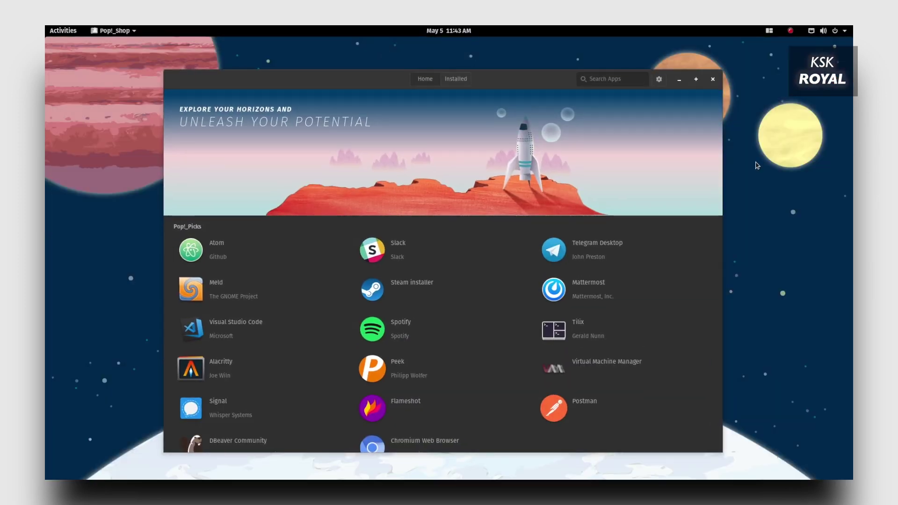
- Visit the Firefox, htop and screen recorder workspaces from the overview, minimizing the recorder
key("super")
left_click(807, 193)
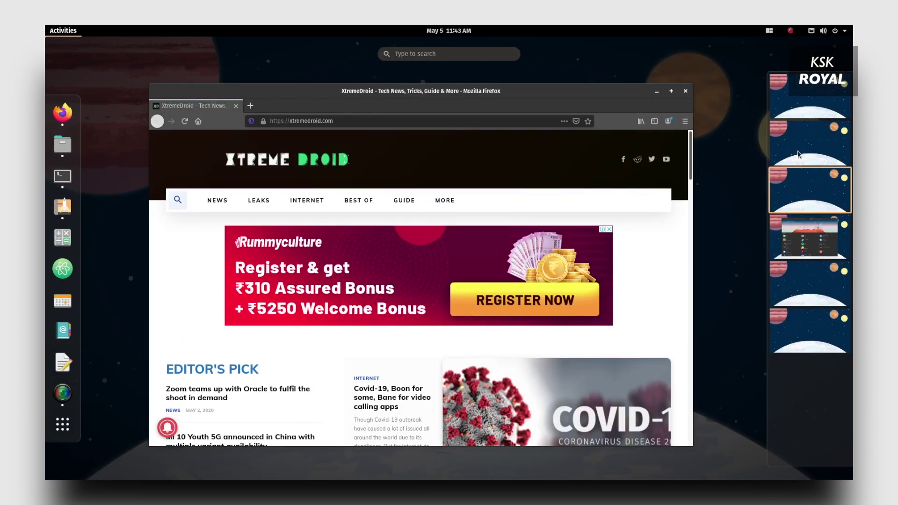
scroll(799, 154, "up", 1)
scroll(804, 152, "down", 1)
key("Escape")
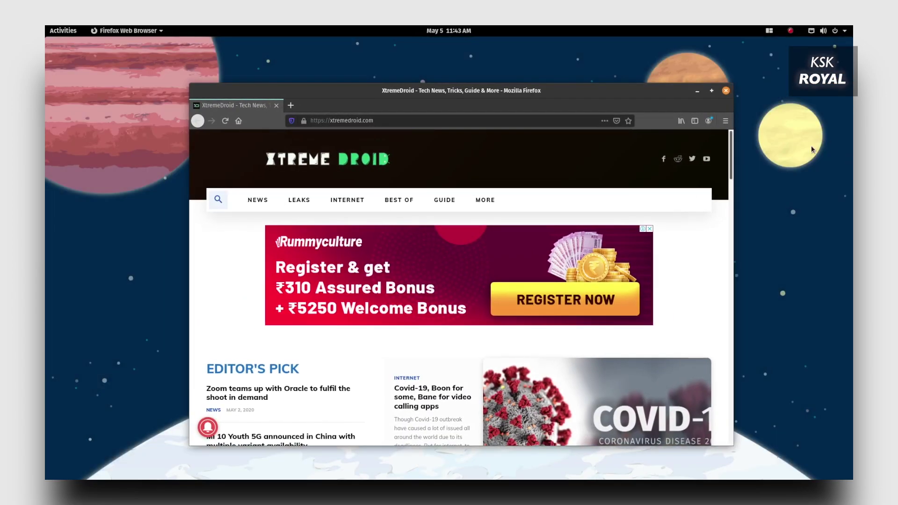
key("super")
left_click(833, 103)
left_click(833, 103)
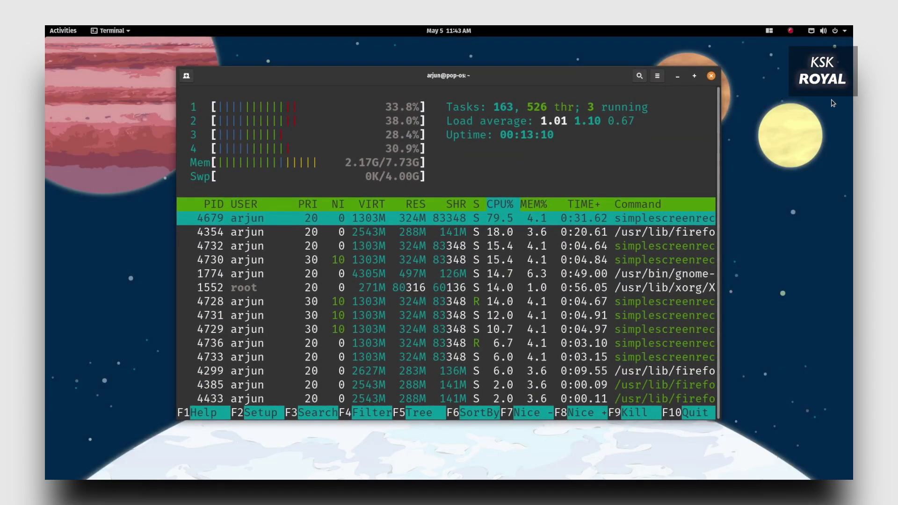
key("super")
scroll(832, 103, "down", 1)
left_click(511, 202)
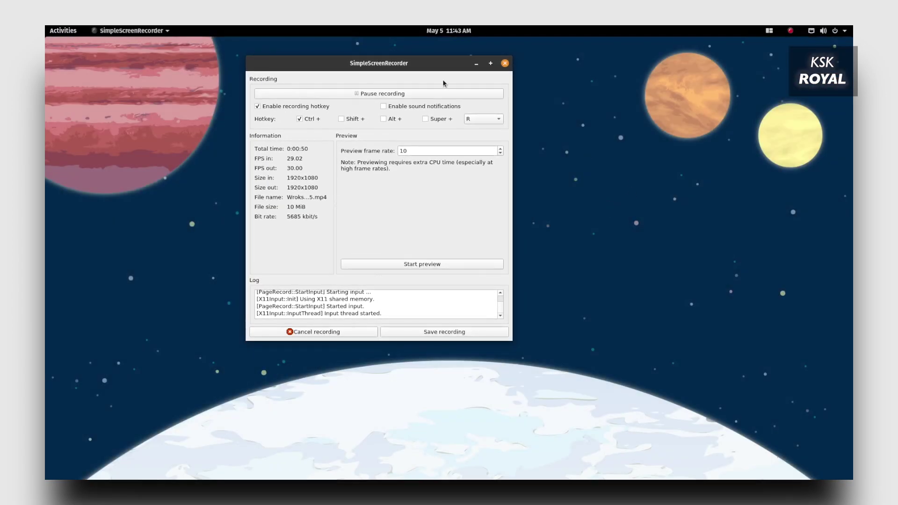
left_click(476, 65)
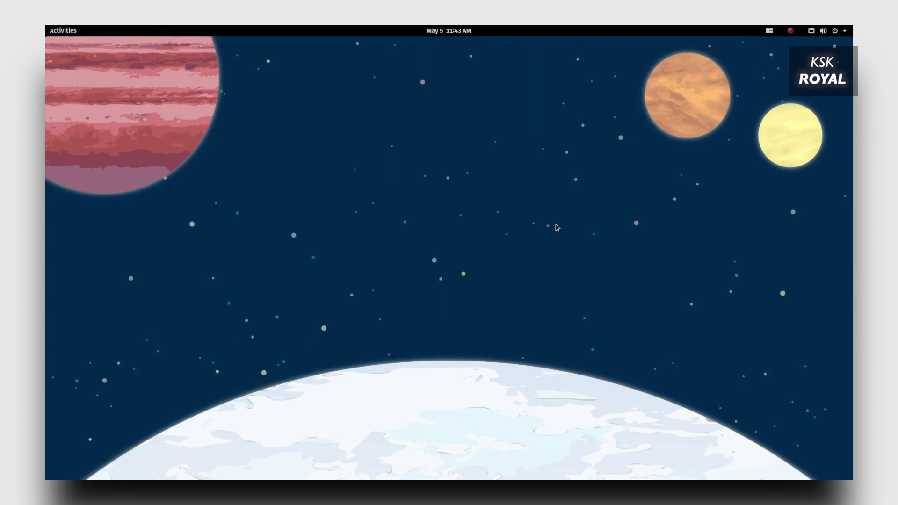
- Cycle with Alt+Tab through the htop, Firefox and Pop!_Shop workspaces
key("alt+Tab")
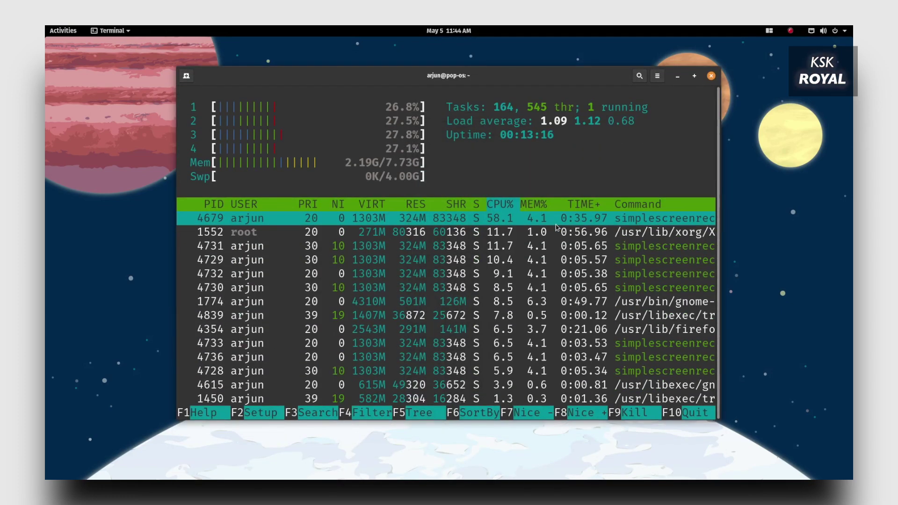
key("alt+Tab")
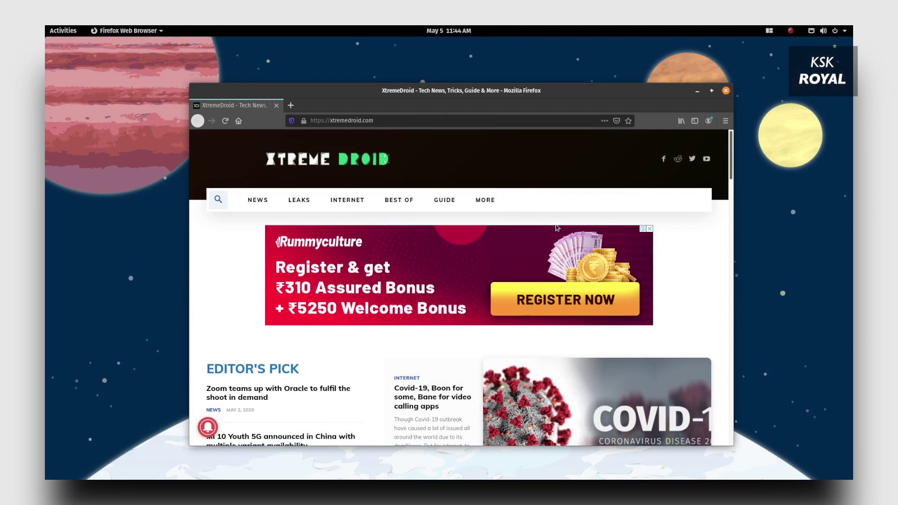
key("alt+Tab")
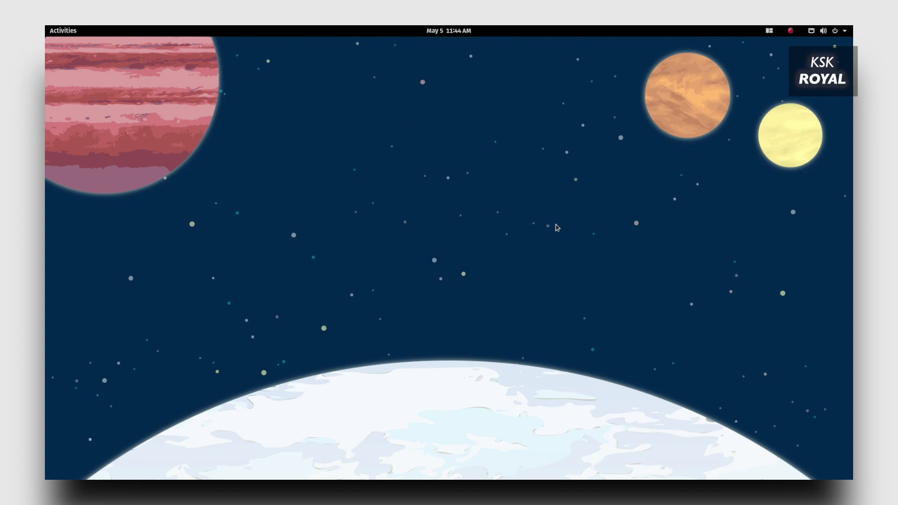
key("alt+Tab")
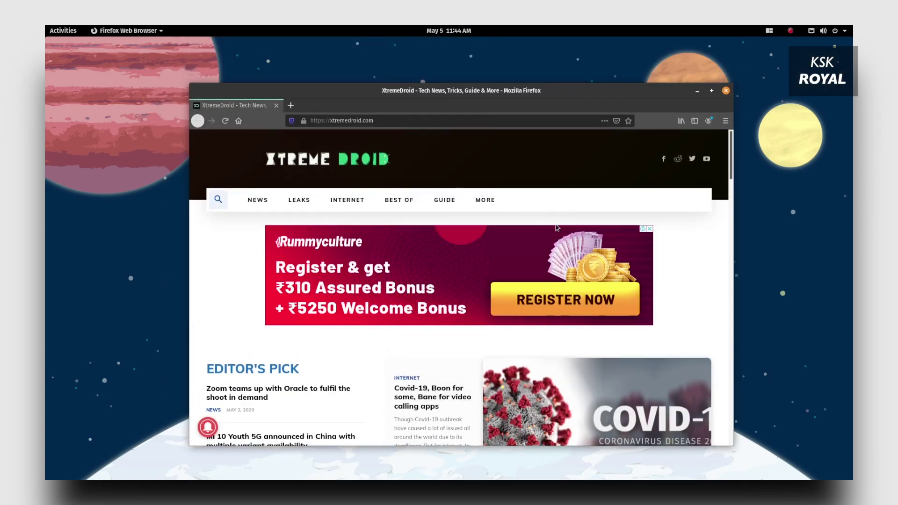
key("alt+Tab")
key("alt+Tab")
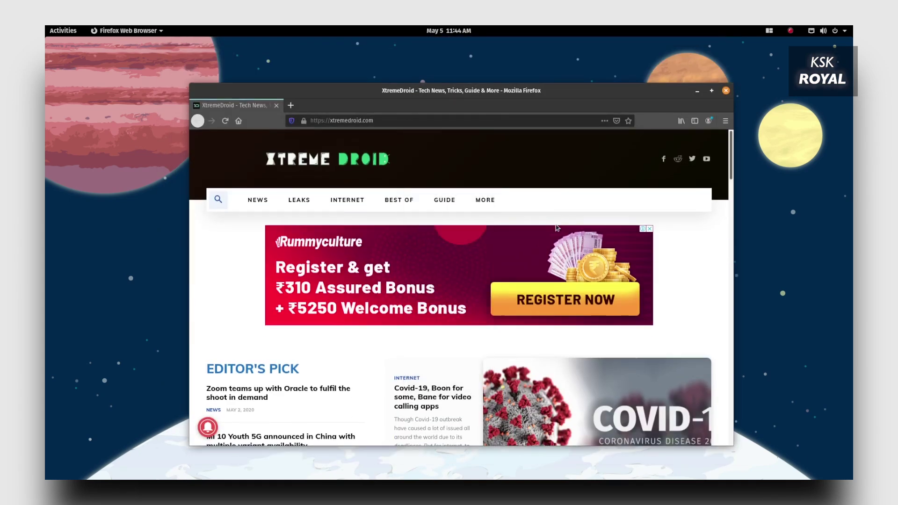
- Show workspaces 2, 1, 3 and 4 in the overview, ending on workspace 5 with Files
key("super")
left_click(843, 143)
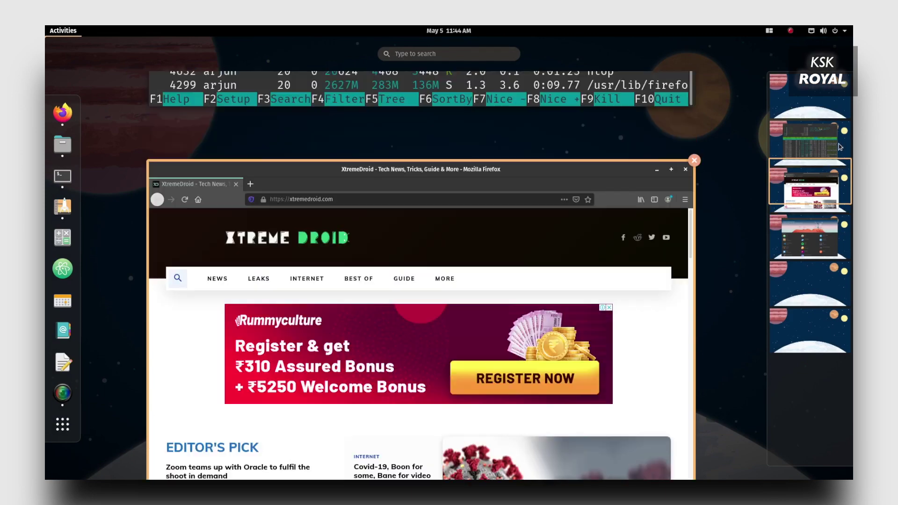
left_click(837, 99)
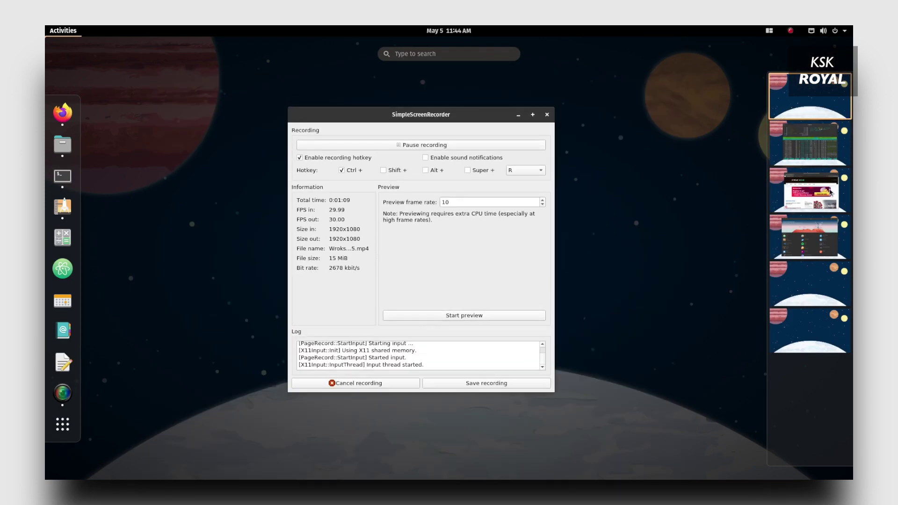
left_click(823, 192)
left_click(823, 238)
left_click(825, 291)
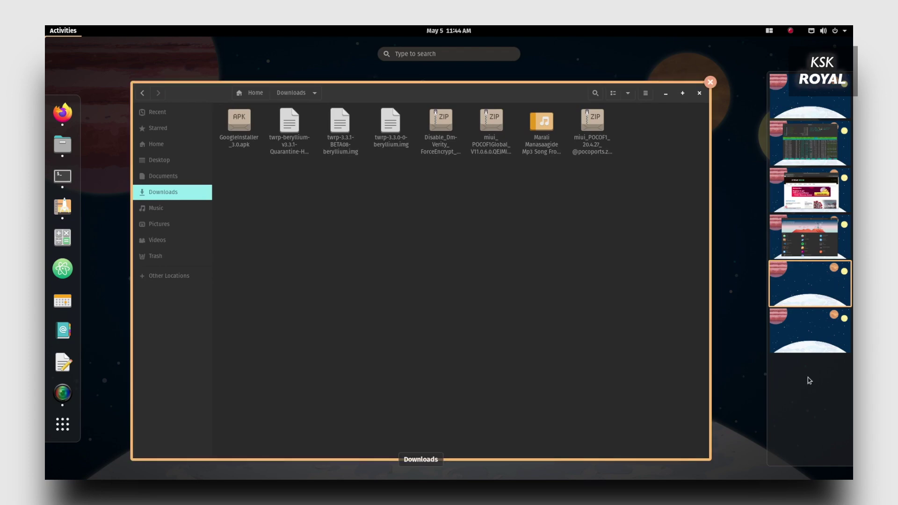
- Return to the htop terminal workspace and bring up the Pop Shell tiling options
left_click(822, 245)
left_click(823, 192)
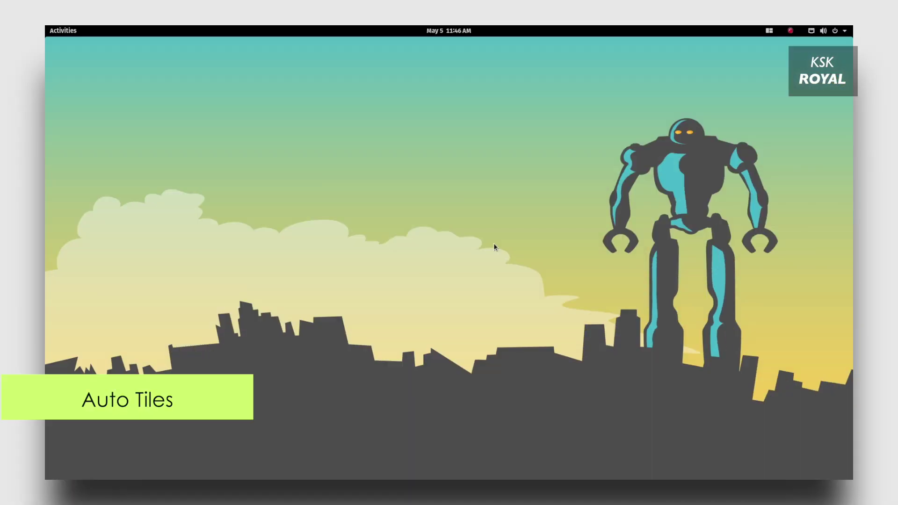
left_click(772, 33)
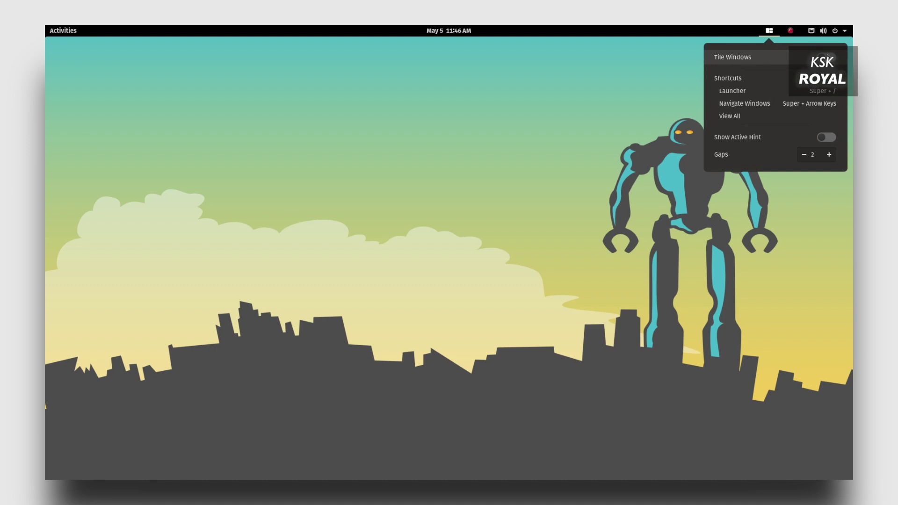
- Enable Show Active Hint in the tiling menu, then launch Files at Home from the dock
key("alt+Tab")
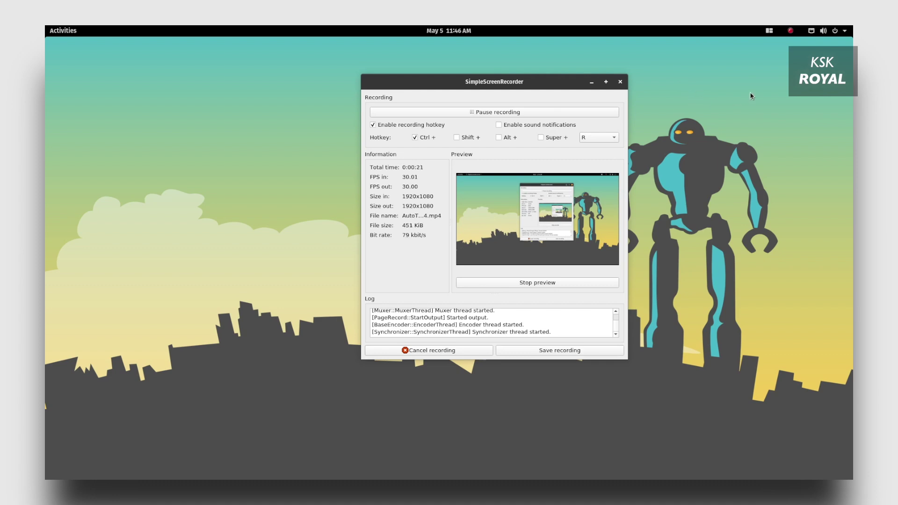
left_click(768, 30)
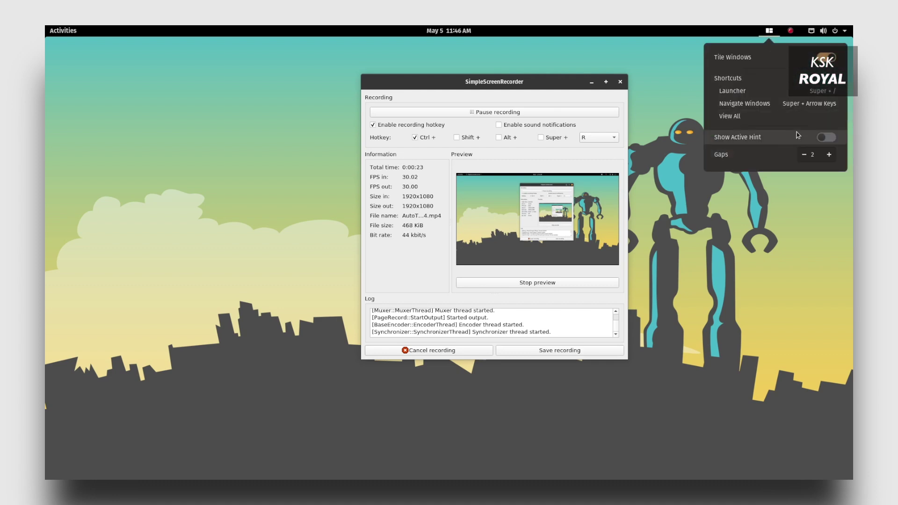
left_click(828, 138)
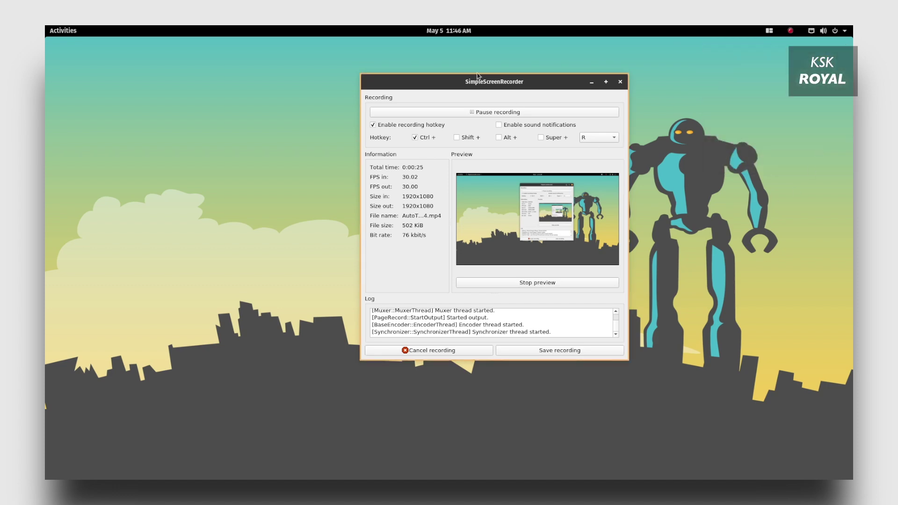
left_click(63, 30)
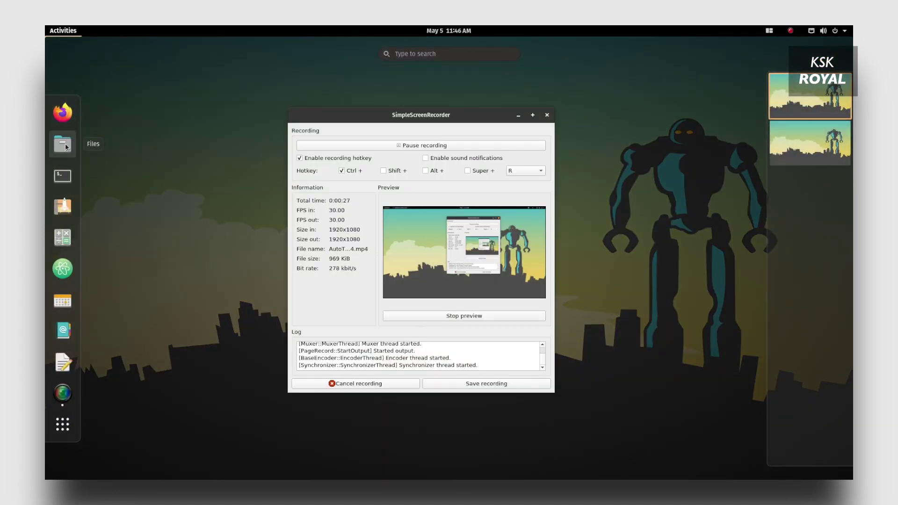
left_click(65, 143)
- Launch Firefox, Pop!_Shop and Text Editor as tiles, placing Text Editor in the bottom-left quadrant
left_click(47, 28)
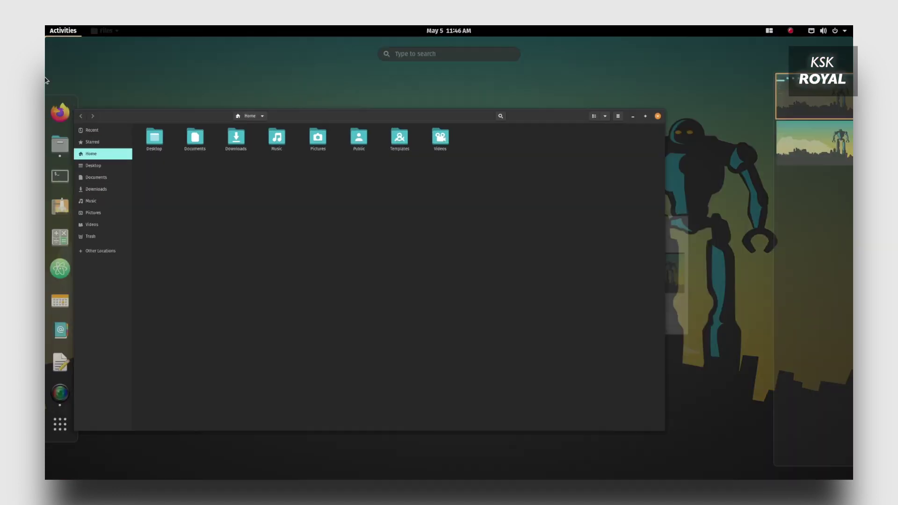
left_click(58, 114)
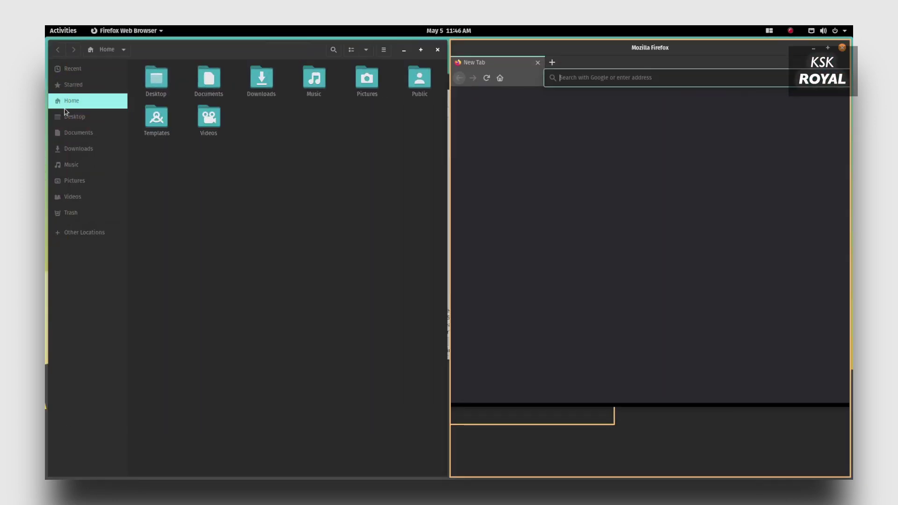
left_click(51, 28)
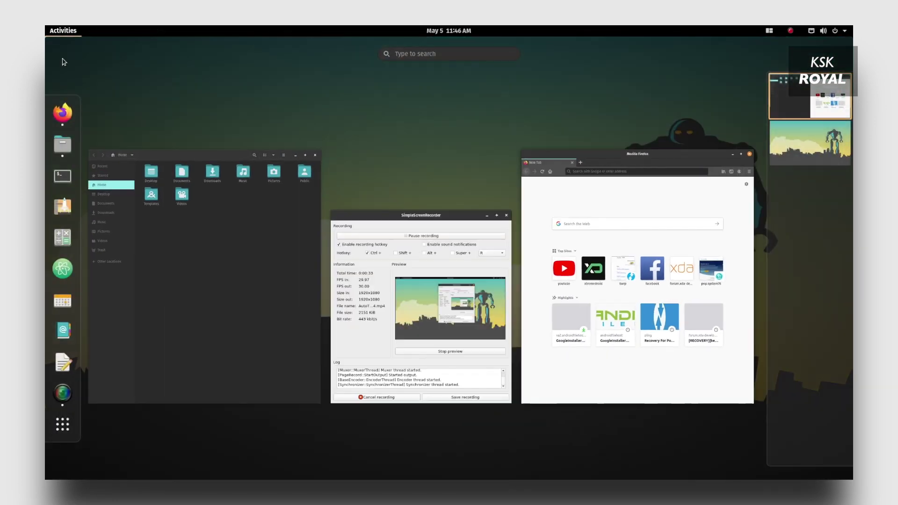
left_click(62, 207)
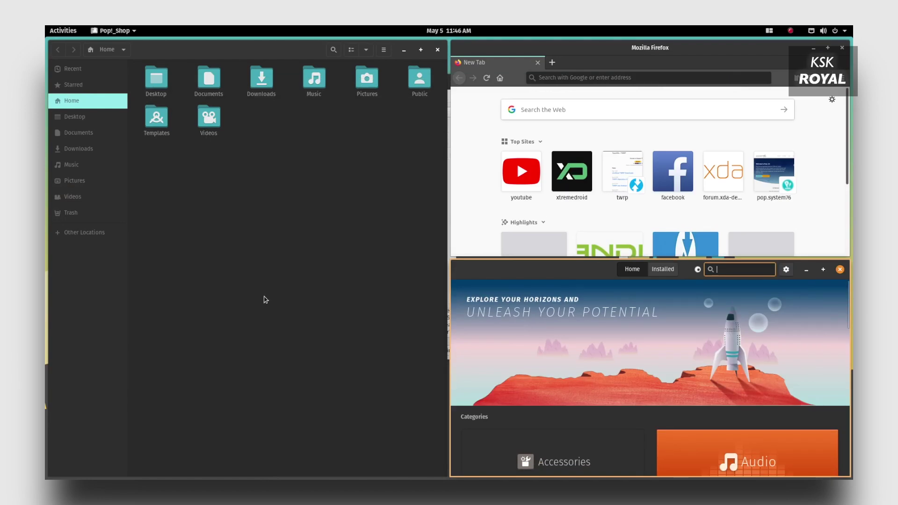
left_click(65, 29)
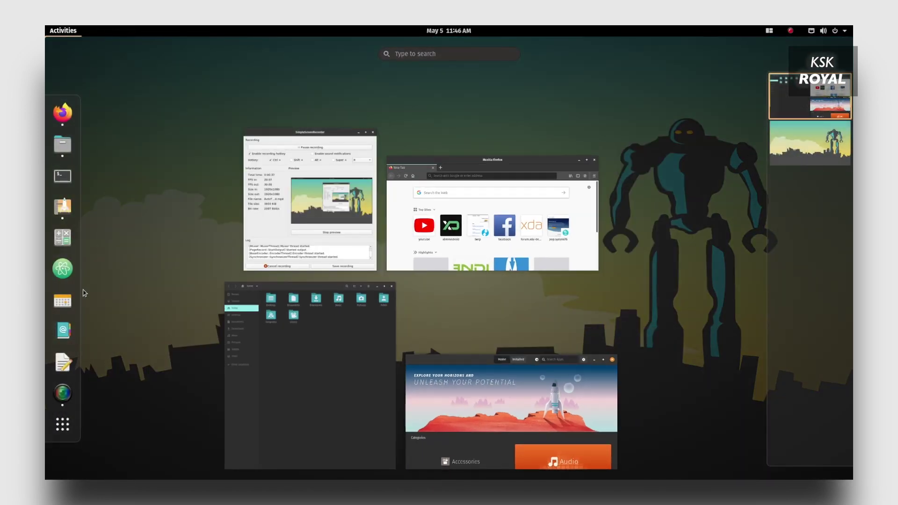
left_click(62, 362)
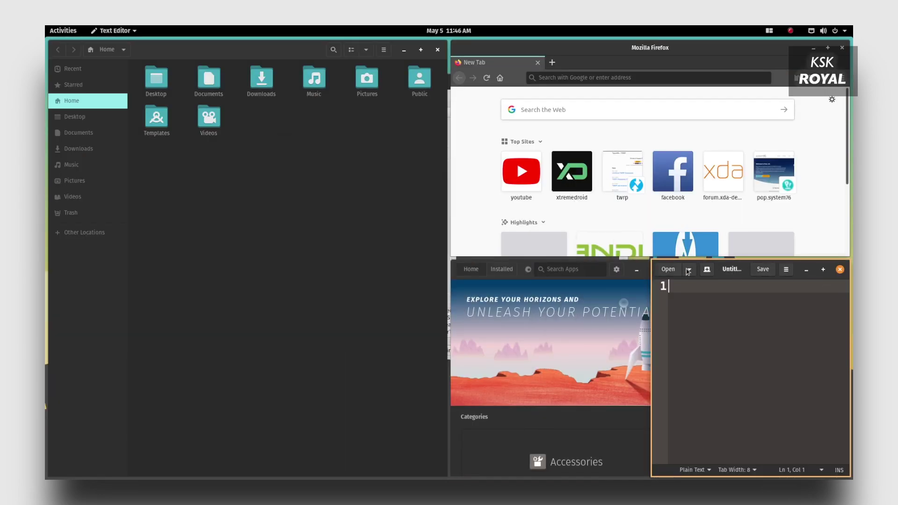
left_click_drag(719, 269, 209, 290)
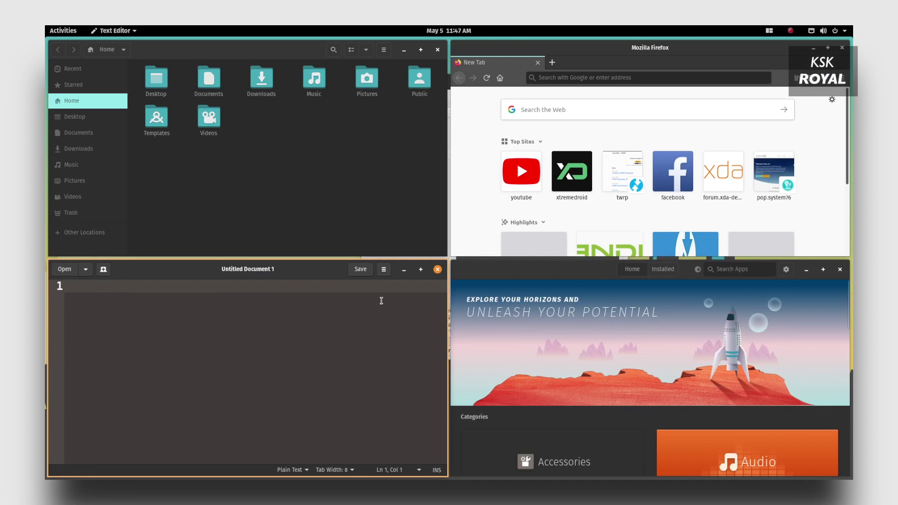
- Focus Files and Firefox, then compute 589 × 36 = 21204 in the Calculator tile
left_click(365, 207)
left_click(639, 64)
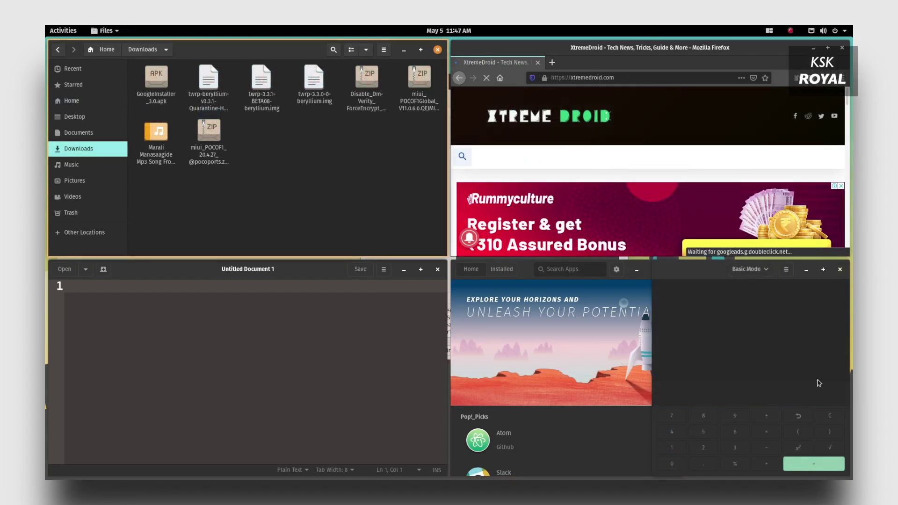
left_click(776, 397)
left_click(703, 431)
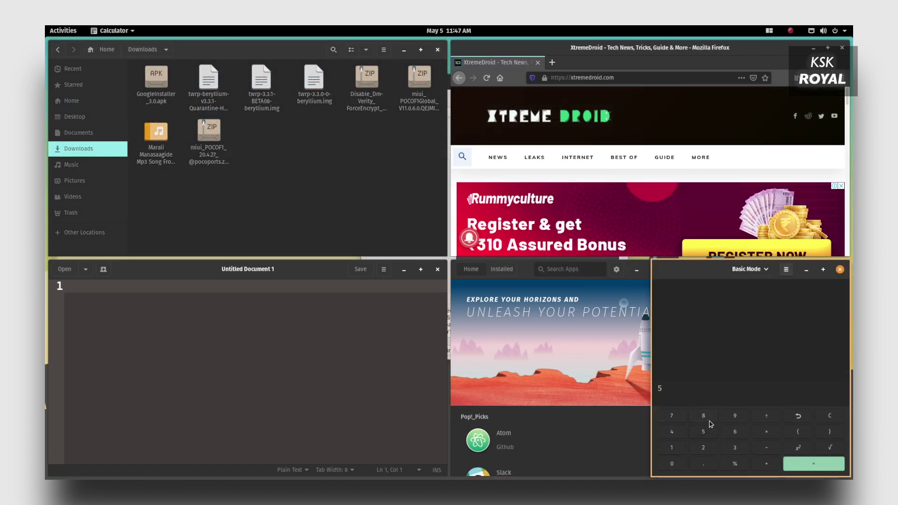
left_click(702, 415)
left_click(735, 448)
left_click(735, 431)
left_click(814, 464)
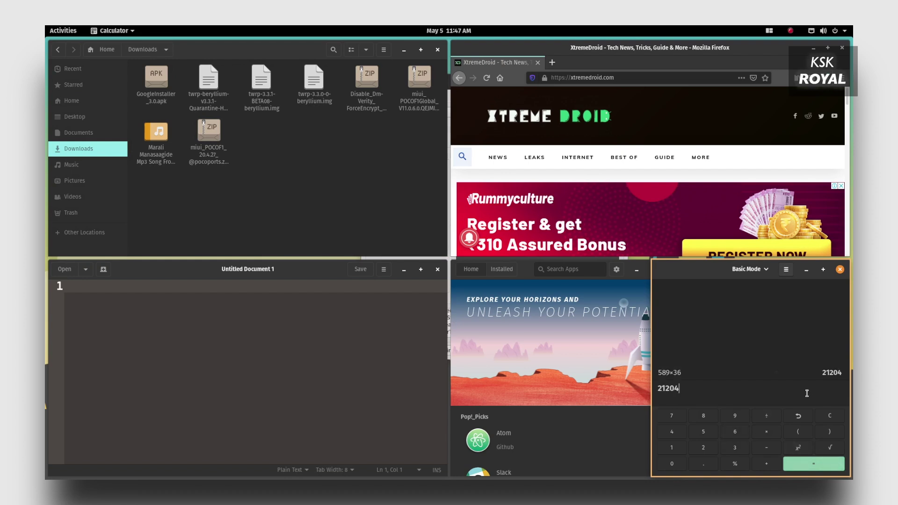
- Bring the Pop!_Shop, Text Editor and Files tiles to focus in turn
left_click(531, 282)
left_click(374, 321)
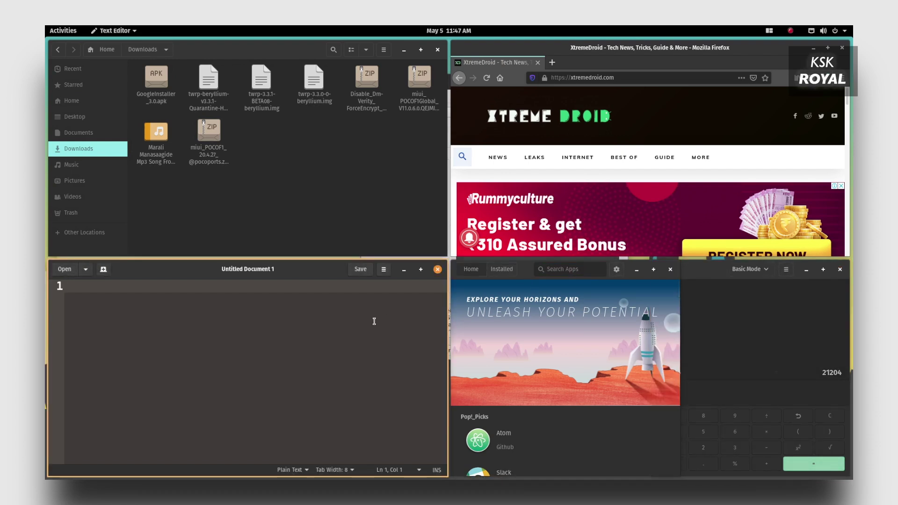
left_click(382, 218)
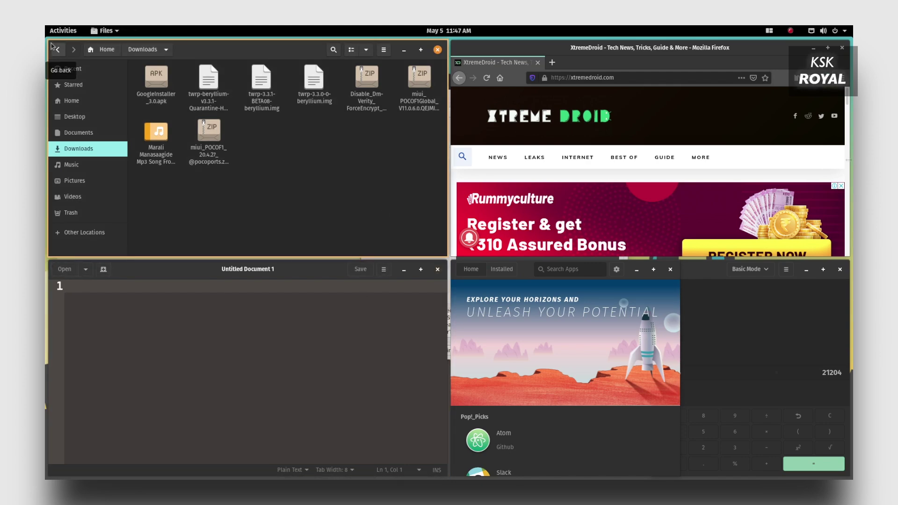
- Move the Files window around the tiles with Super+Enter and arrows, ending in the top-left tile
key("super+Return")
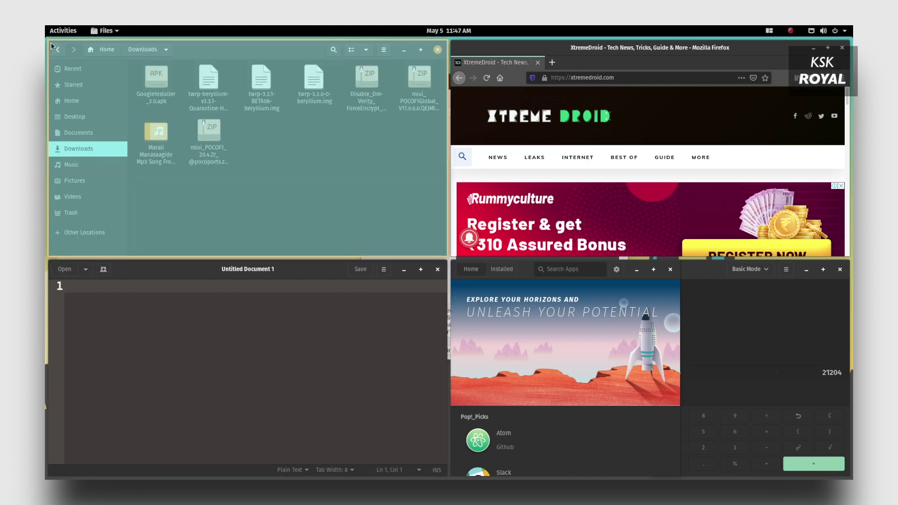
key("ctrl+Down")
key("Right")
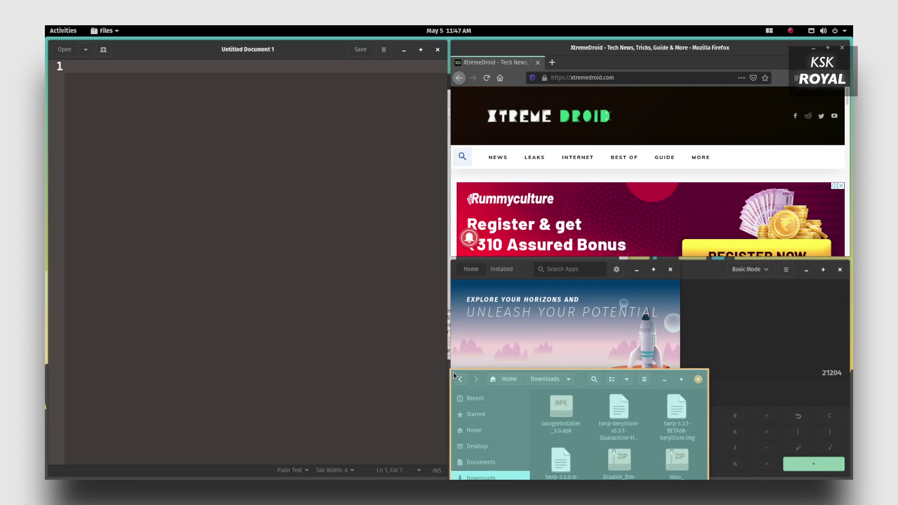
key("Left")
key("ctrl+Up")
key("Right")
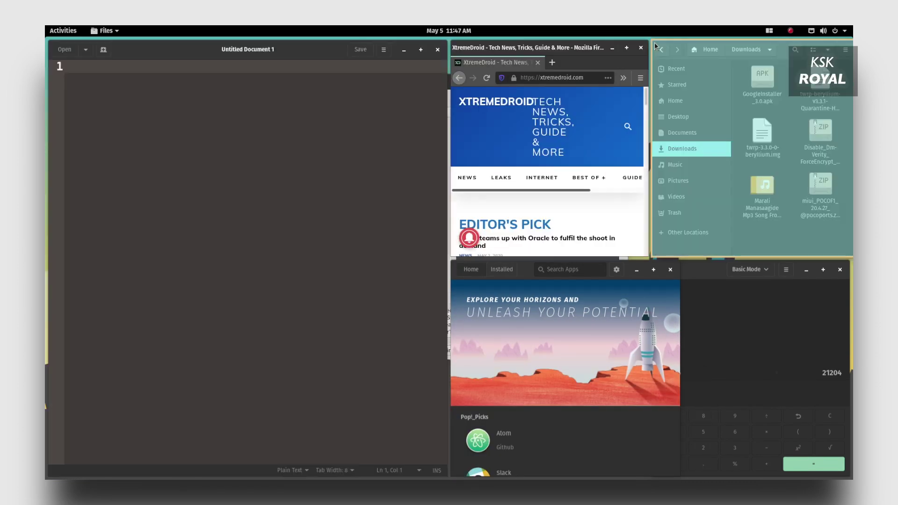
key("Down")
key("Left")
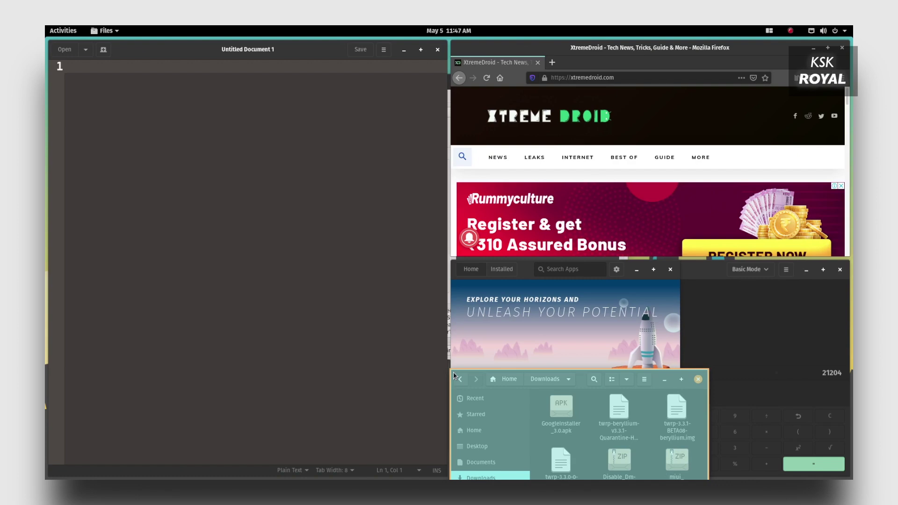
key("Up")
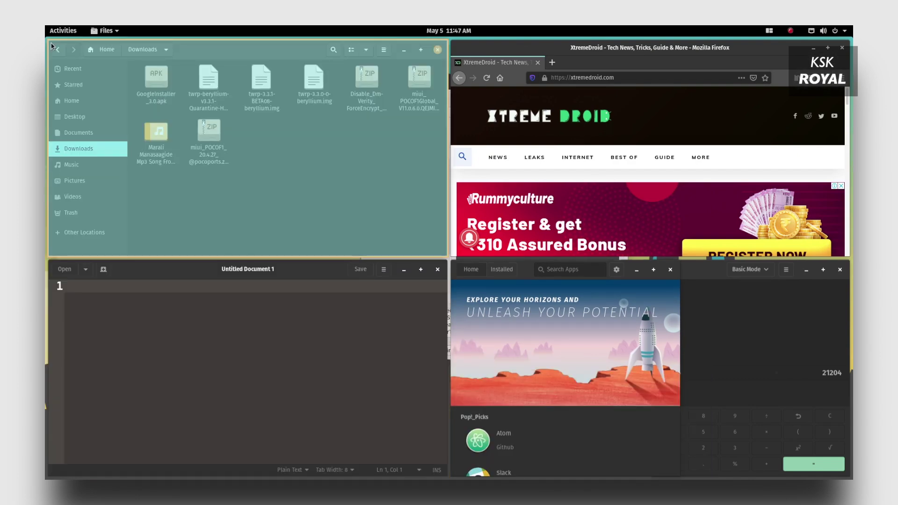
key("Return")
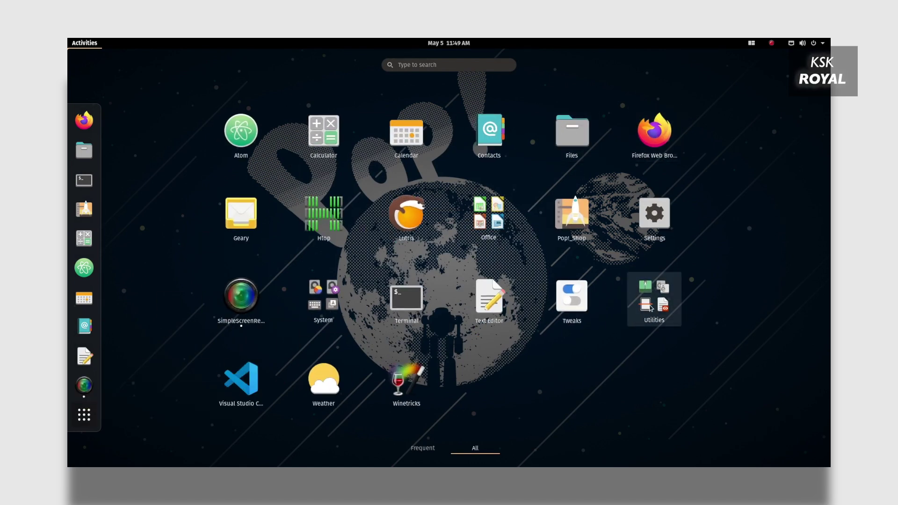
- Preview the Utilities and Office folders, then leave the app grid and reopen the overview
left_click(648, 313)
scroll(527, 297, "down", 2)
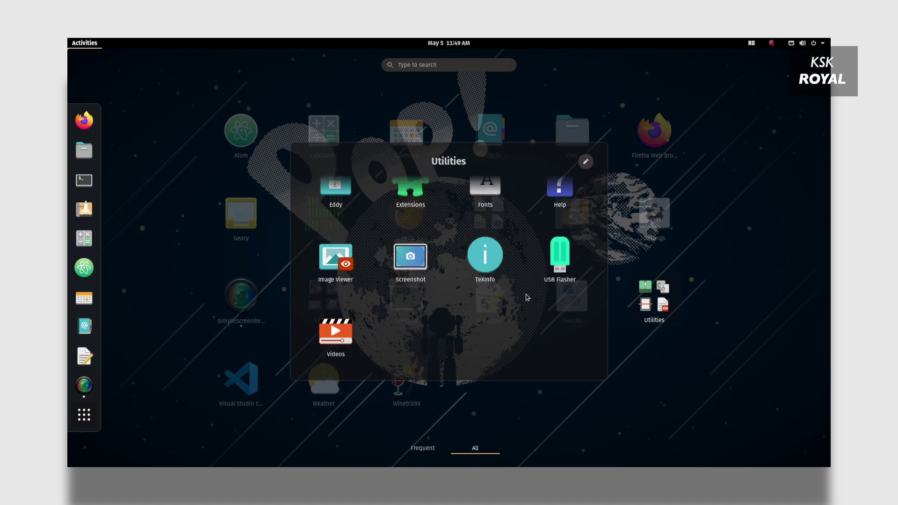
left_click(745, 279)
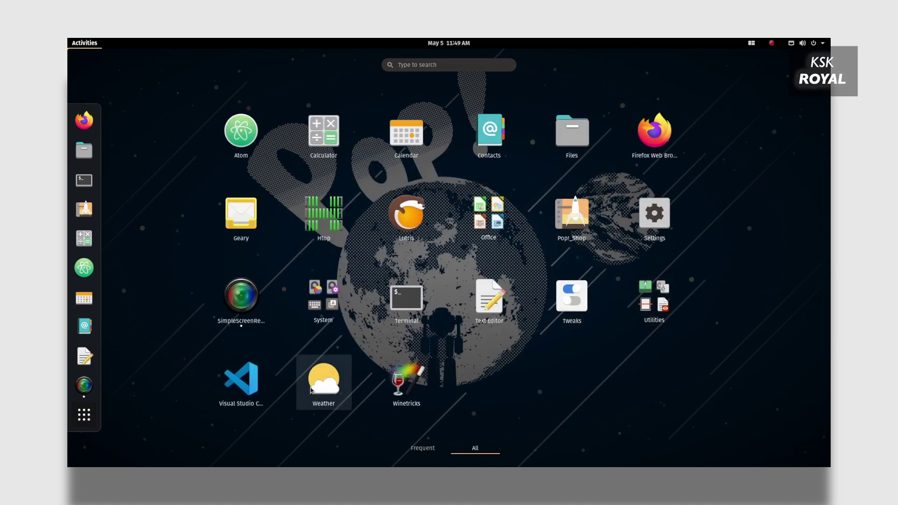
left_click(478, 233)
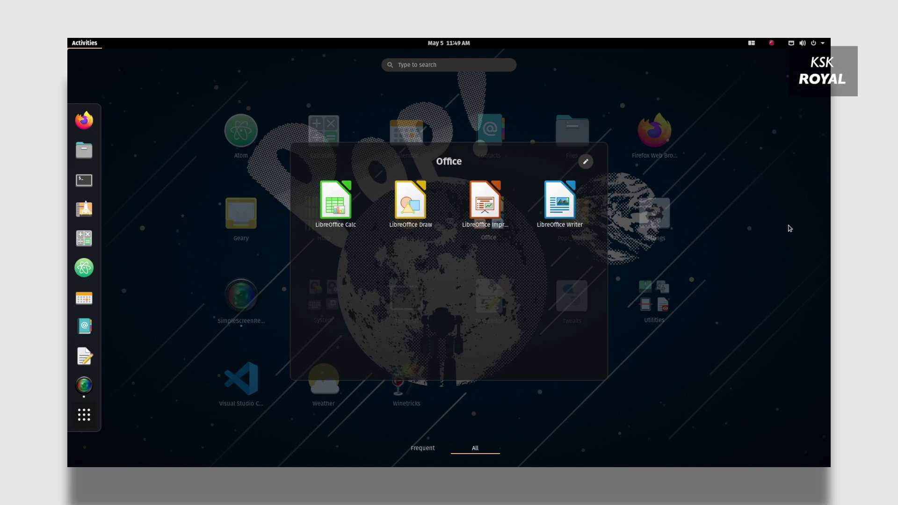
left_click(771, 220)
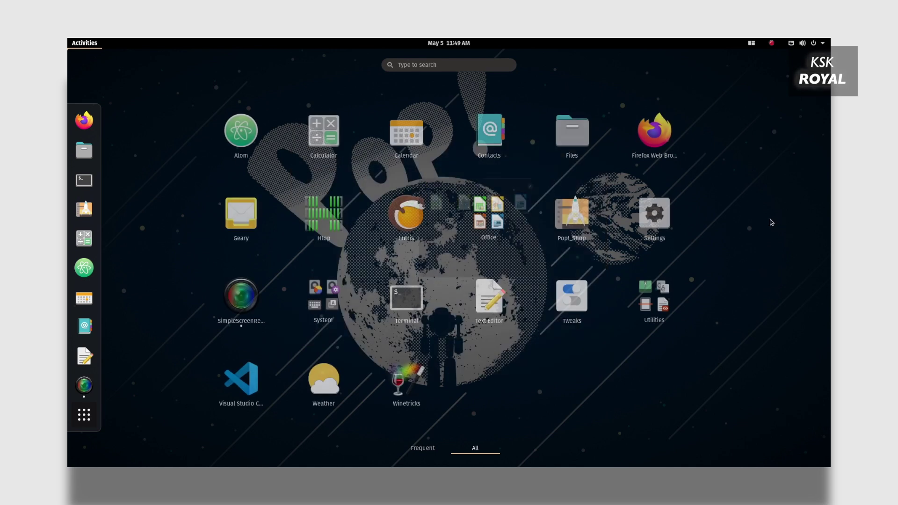
left_click(742, 244)
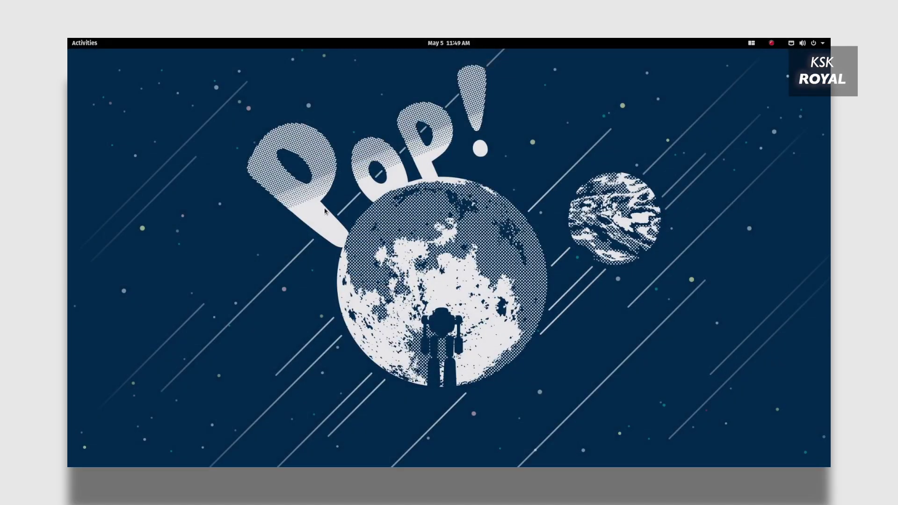
key("super")
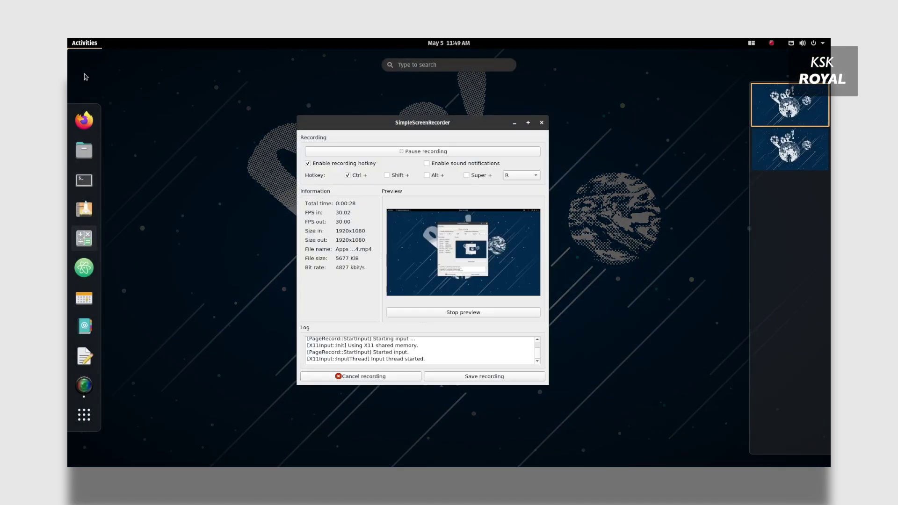
- Submit the sudo password for the gnome-tweaks install check, then run gnome-tweaks
left_click(84, 151)
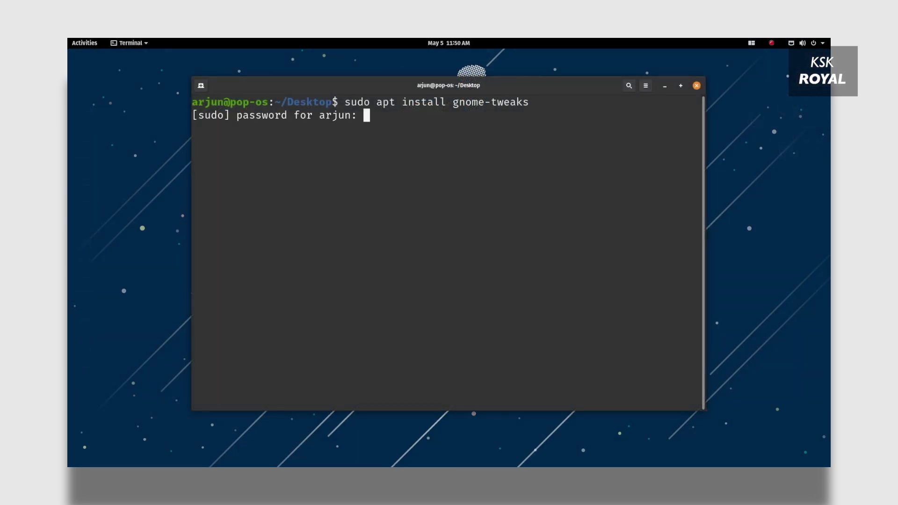
key("Return")
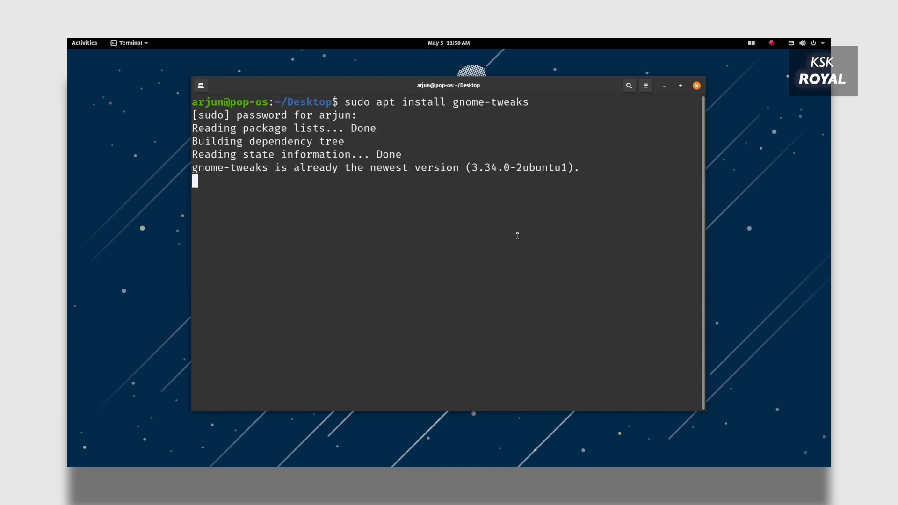
type("gnome-tw")
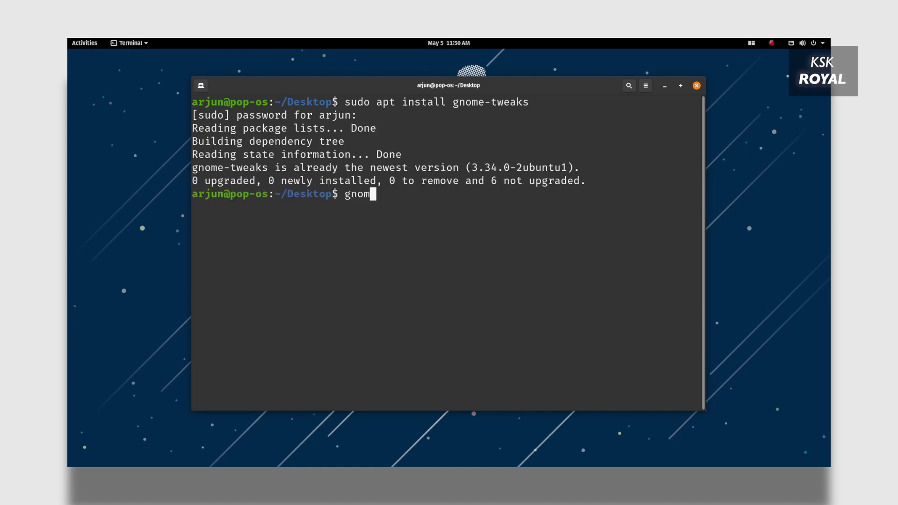
type("eaks")
key("Return")
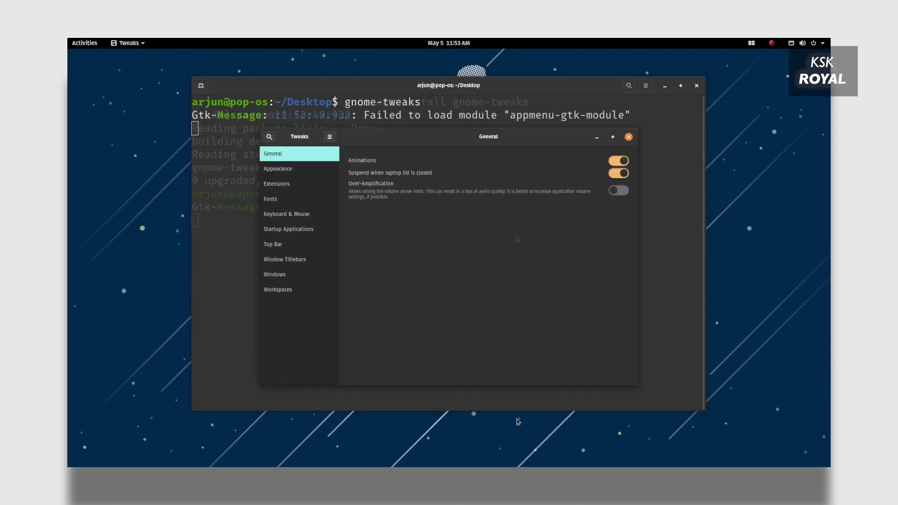
- On the Appearance page, switch the Applications theme to Pop, then back to Pop-dark
left_click(317, 171)
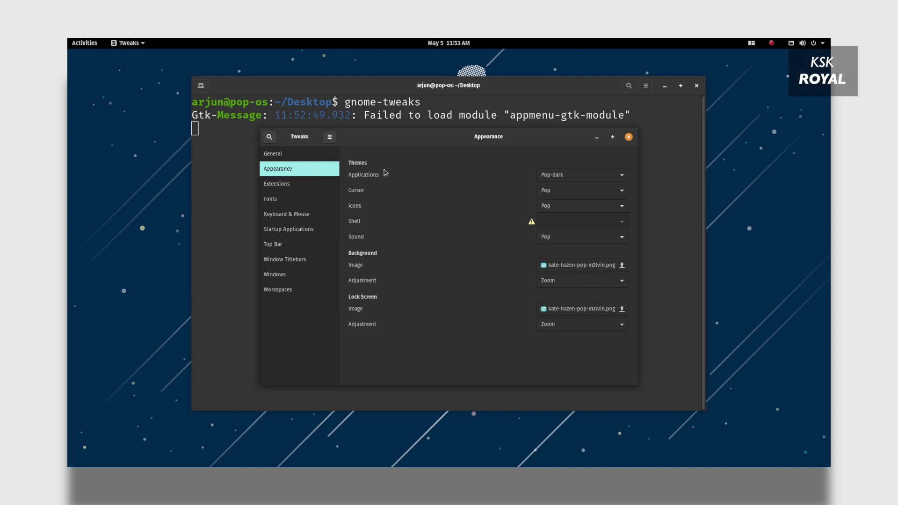
left_click(596, 175)
left_click(591, 164)
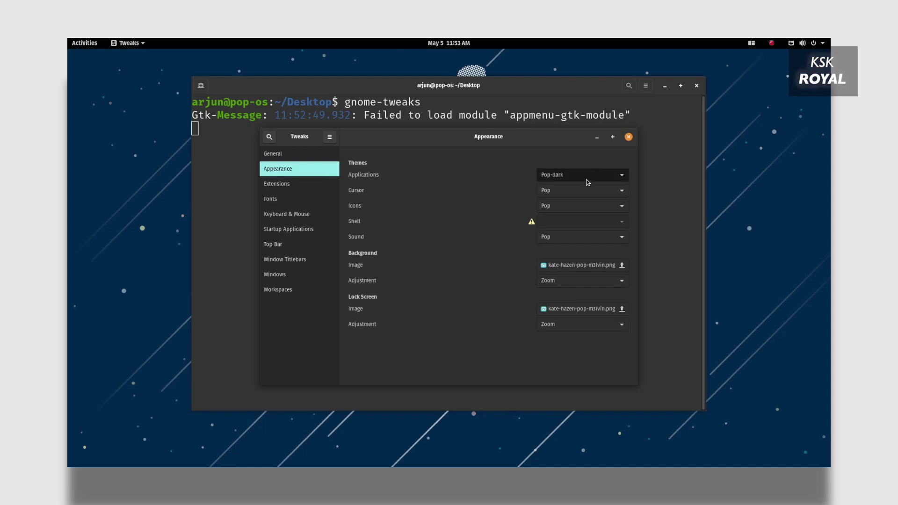
left_click(578, 193)
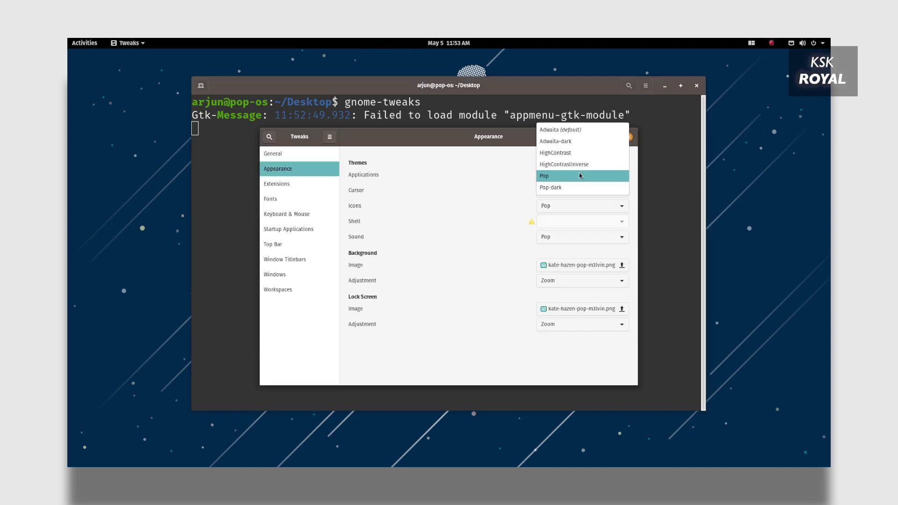
left_click(570, 188)
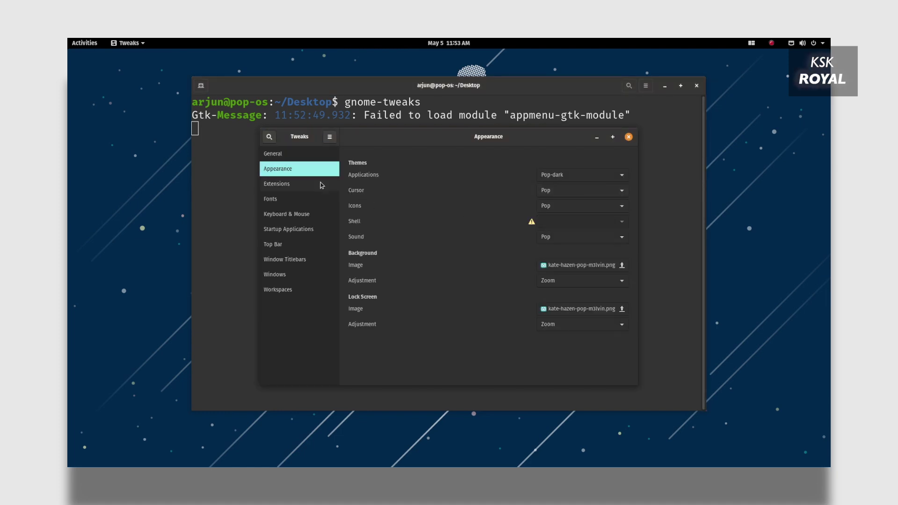
- Enable Dash to dock, view and close its settings, then toggle it off and back on
left_click(321, 185)
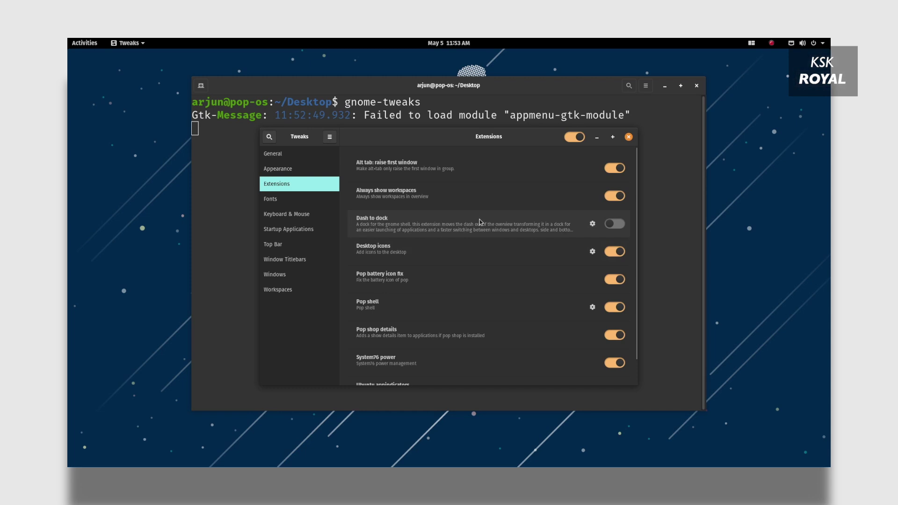
left_click(615, 224)
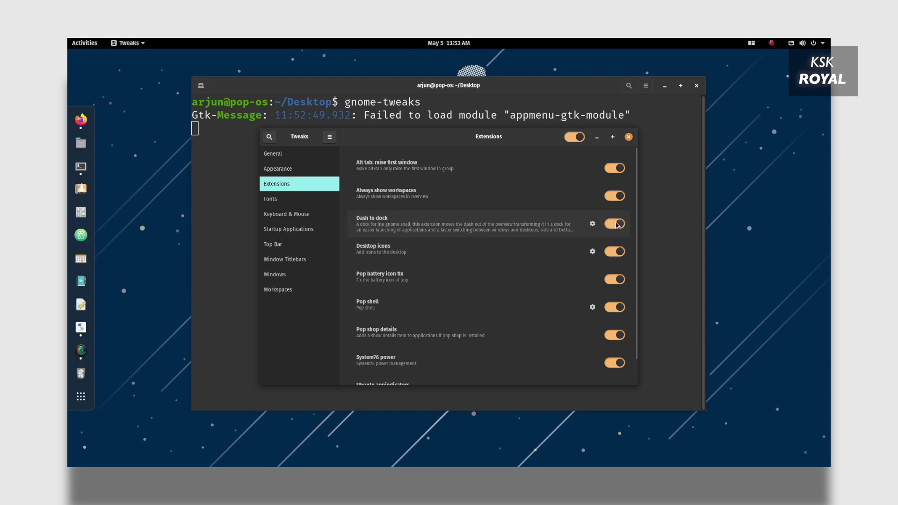
left_click(592, 224)
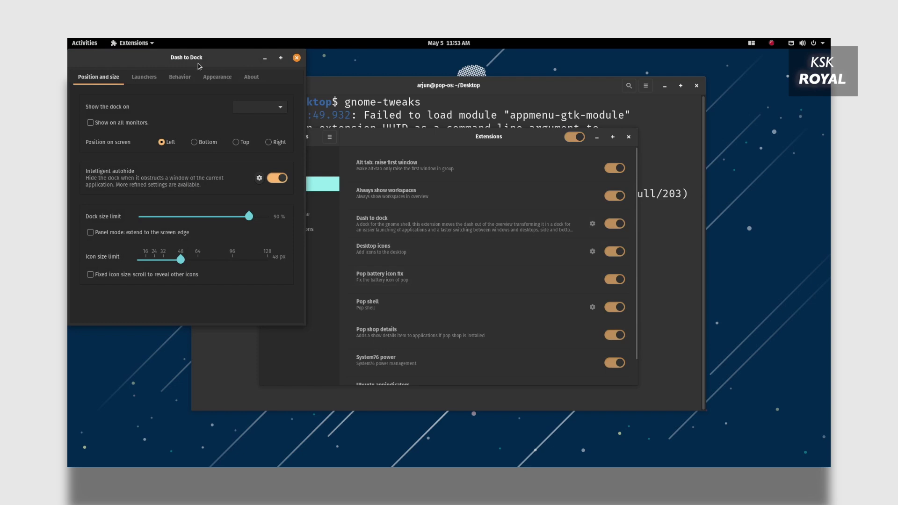
left_click_drag(199, 66, 439, 98)
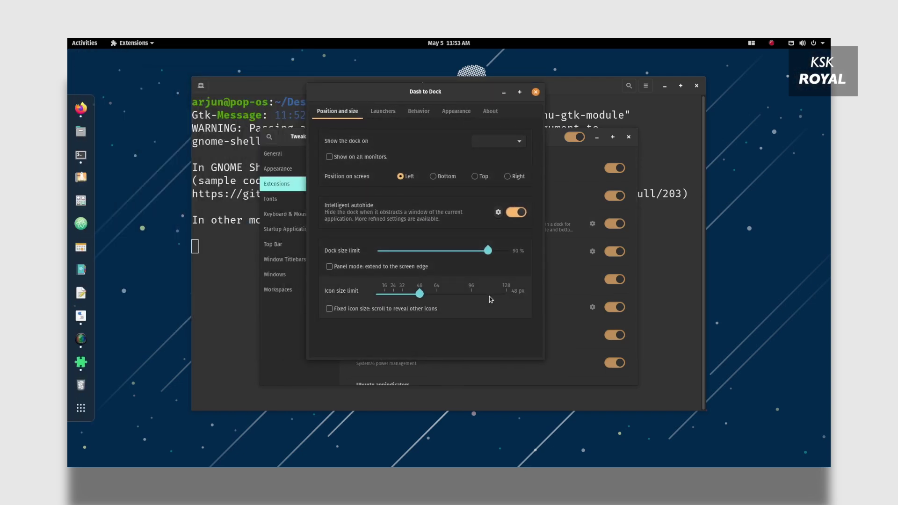
left_click(535, 91)
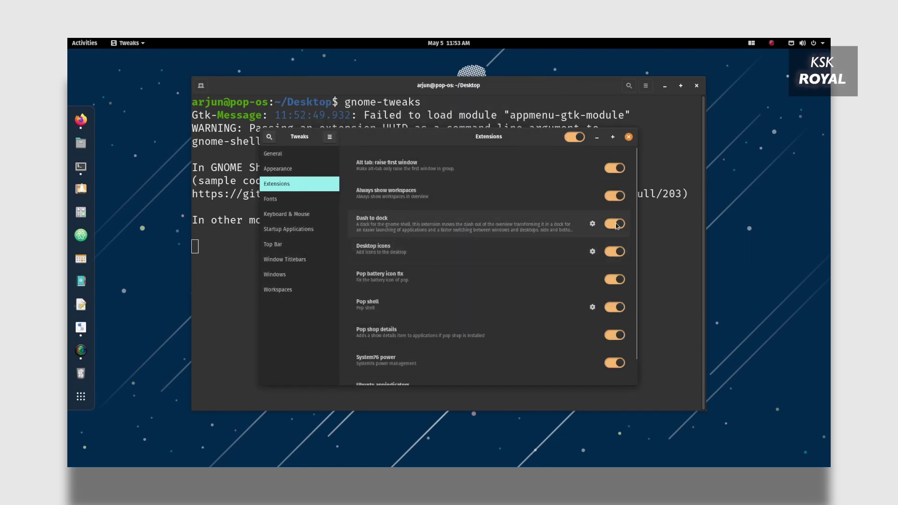
left_click(615, 224)
left_click(615, 225)
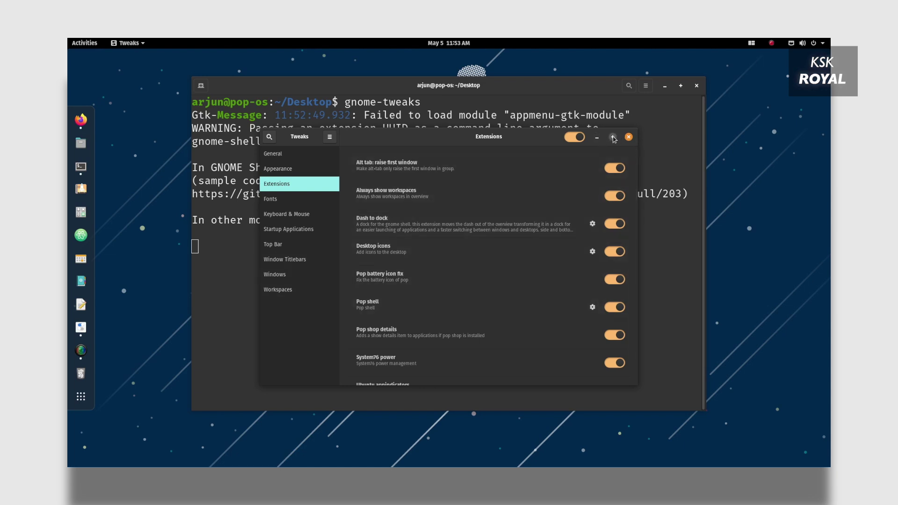
- On Window Titlebars, turn off the Maximize and Minimize buttons, then turn both back on
left_click(296, 264)
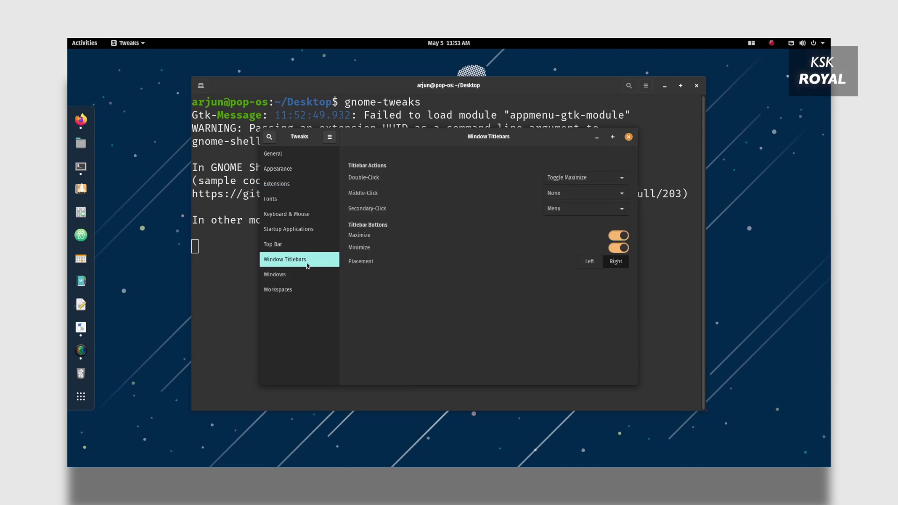
left_click(619, 237)
left_click(618, 248)
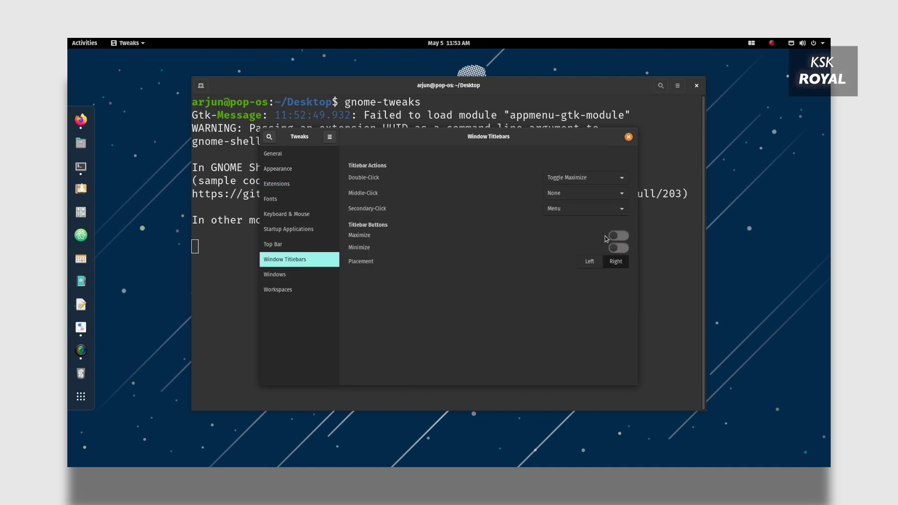
left_click(626, 237)
left_click(619, 248)
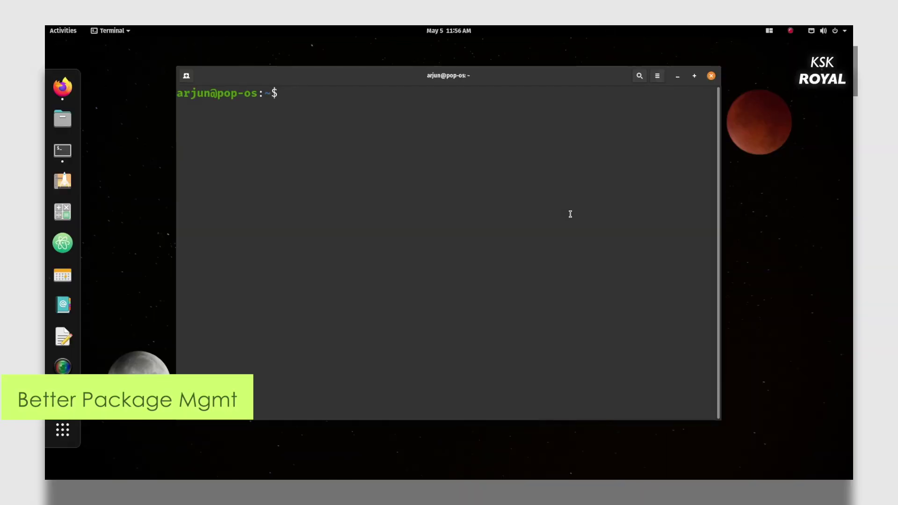
- Run neofetch to show system information and highlight its package counts
type("noofetch")
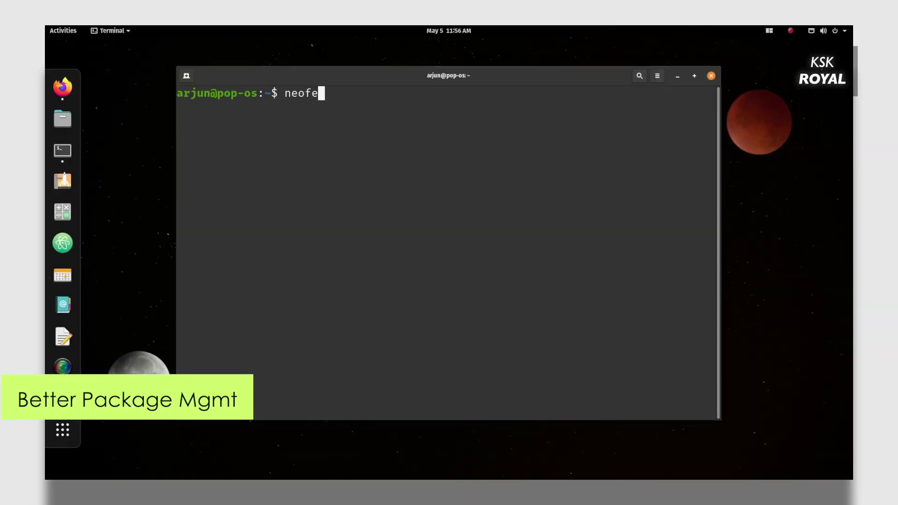
key("Return")
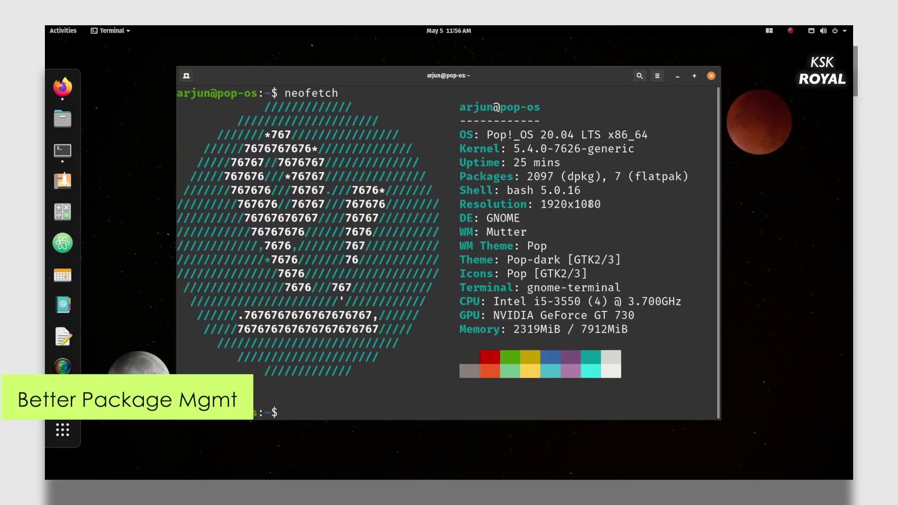
mouse_move(533, 177)
left_mouse_down()
mouse_move(663, 158)
mouse_move(694, 174)
mouse_move(547, 191)
mouse_move(527, 175)
left_mouse_up()
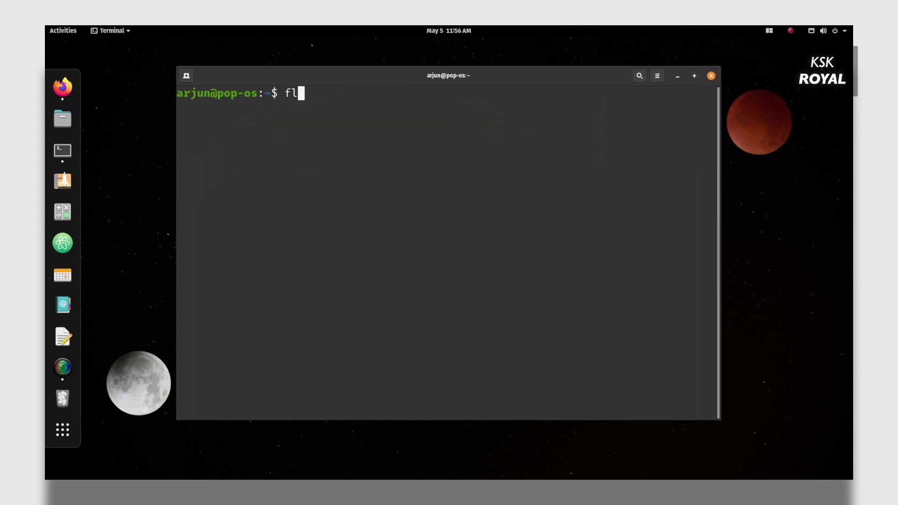
- Search Flathub for vim with 'flatpak search vim' and select the org.vim.Vim ID
type("atpak")
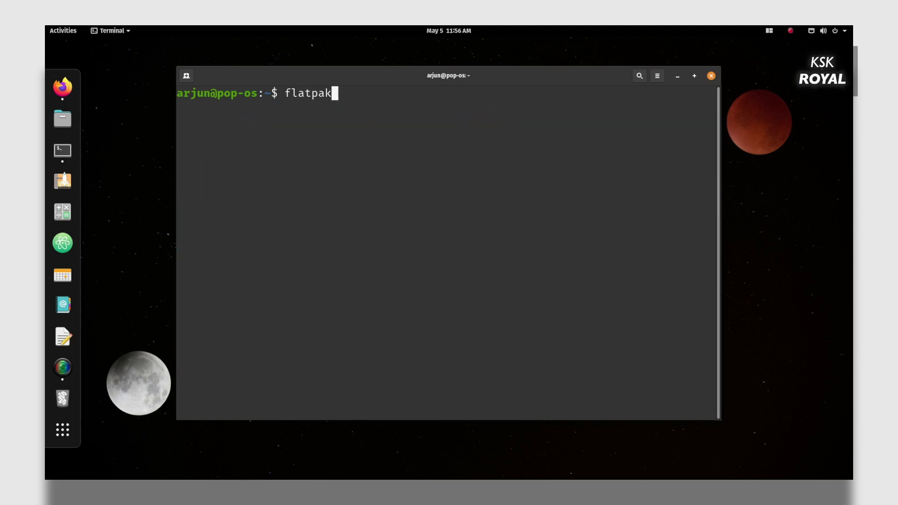
type(" search vi")
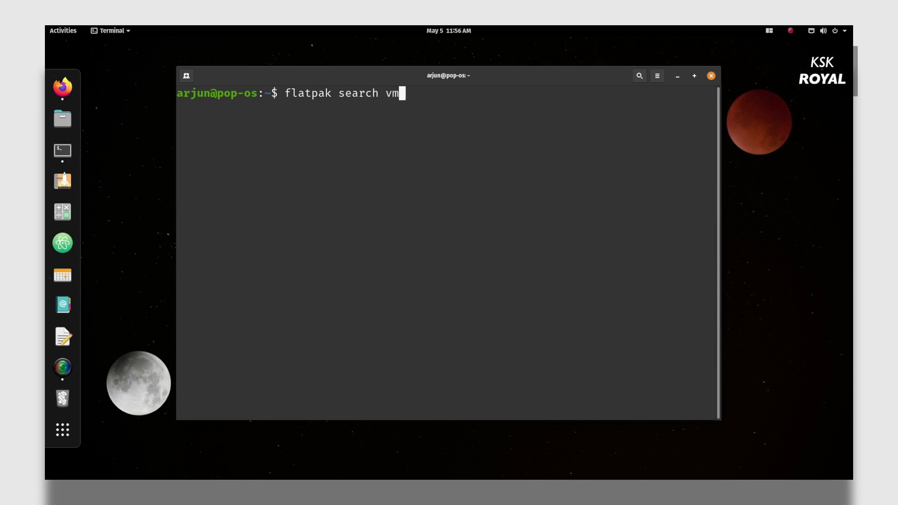
type("m")
key("Return")
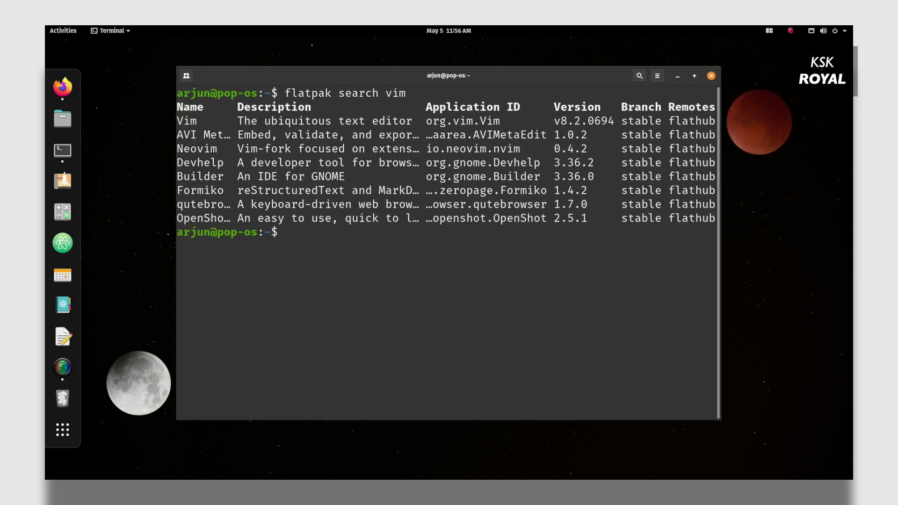
double_click(186, 121)
left_click_drag(426, 121, 495, 122)
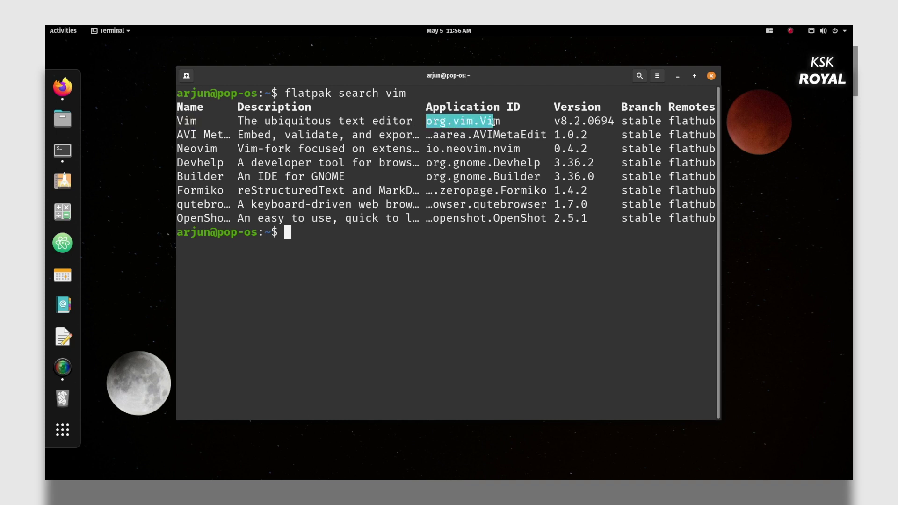
left_click(495, 308)
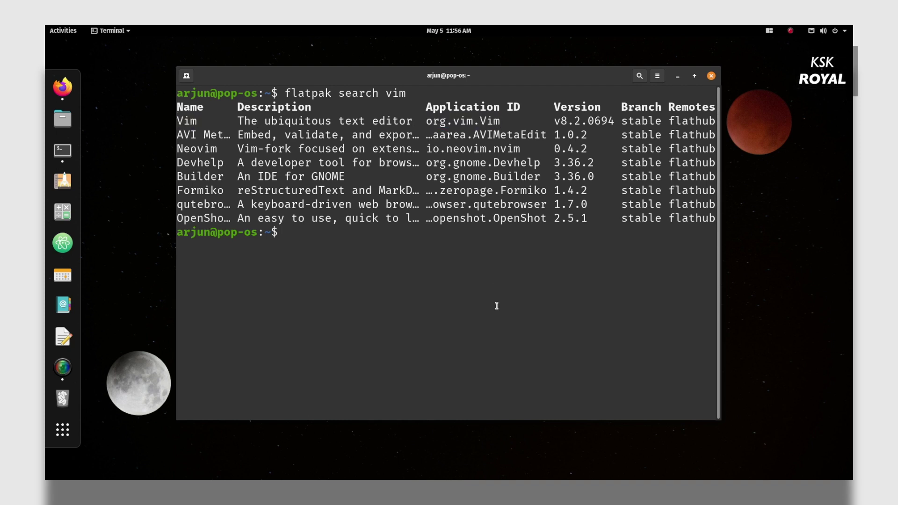
- Run 'flatpak install org.vim.Vim' using the ID copied from the search results
type("flat")
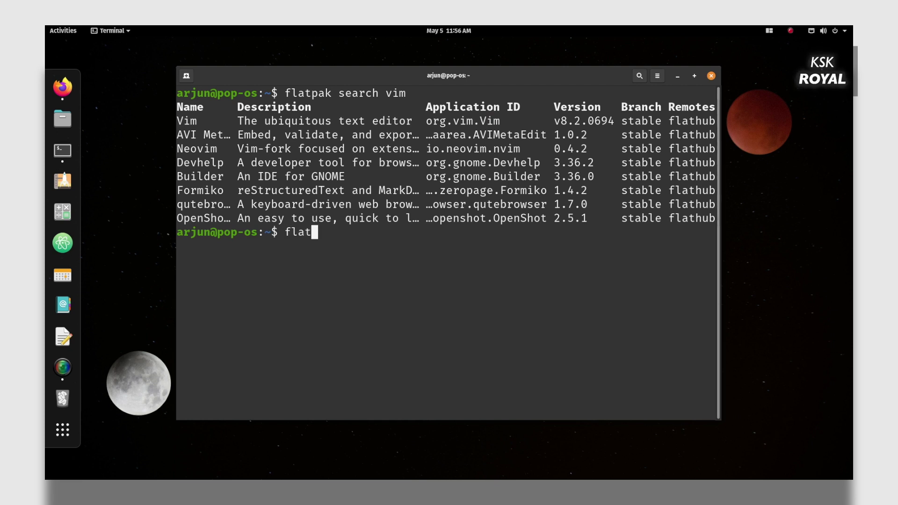
type("pak install")
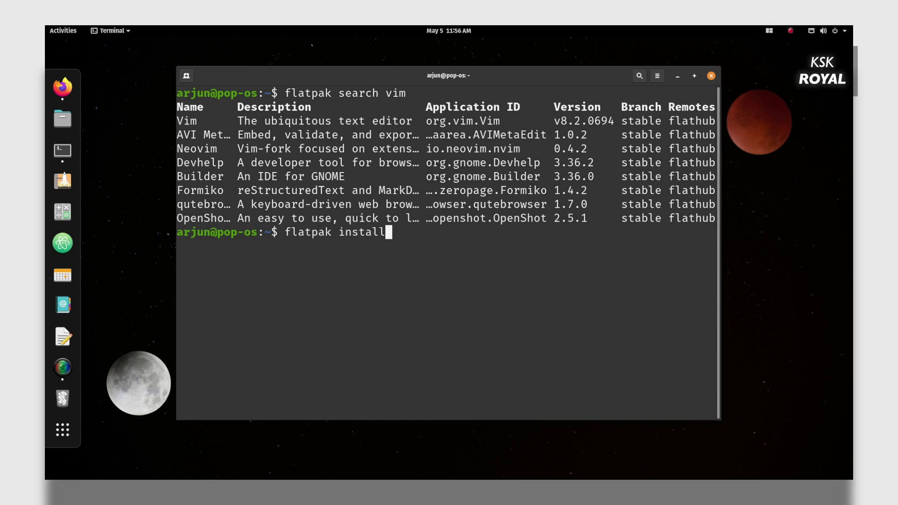
left_click_drag(427, 120, 497, 120)
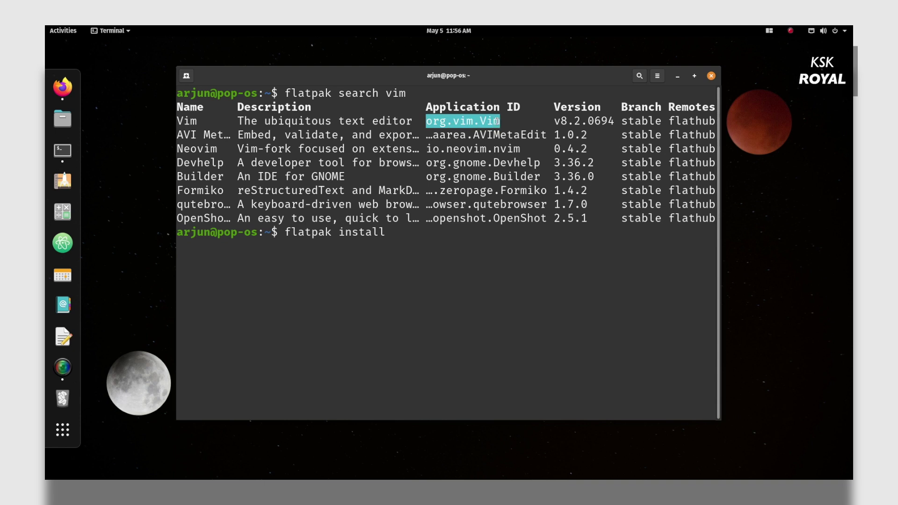
right_click(498, 121)
left_click(508, 131)
right_click(445, 252)
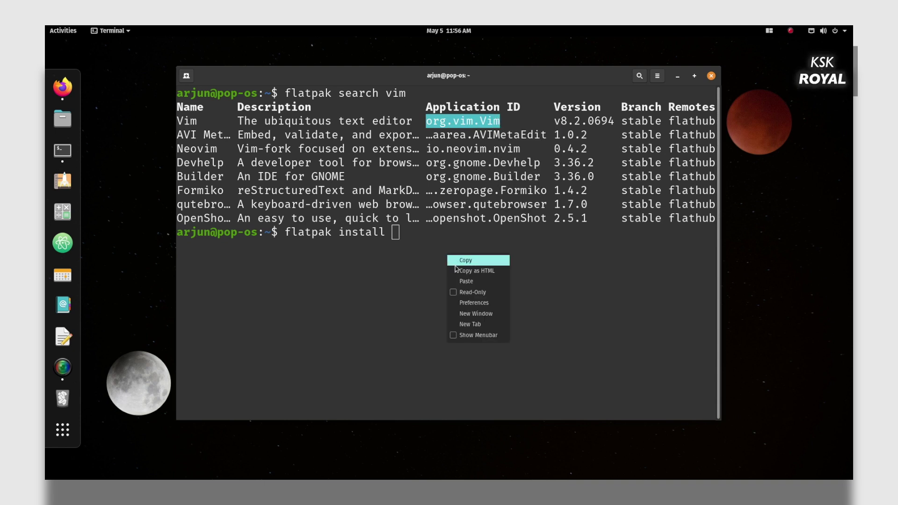
left_click(459, 279)
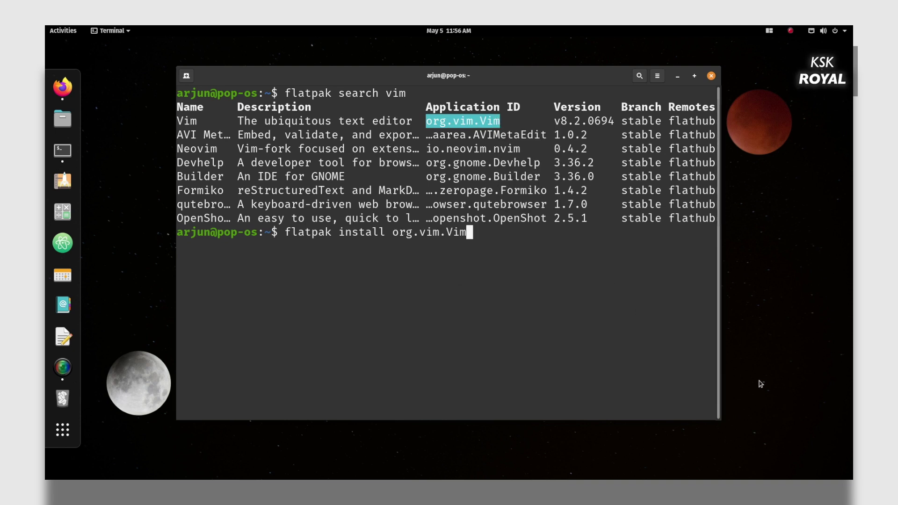
key("Return")
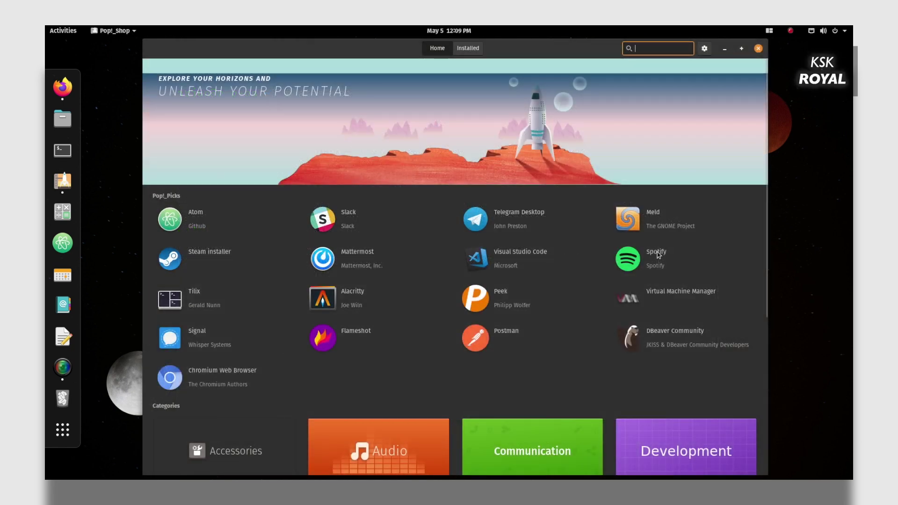
- Open the Spotify page in Pop!_Shop and switch its install source to flathub (flatpak)
left_click(659, 255)
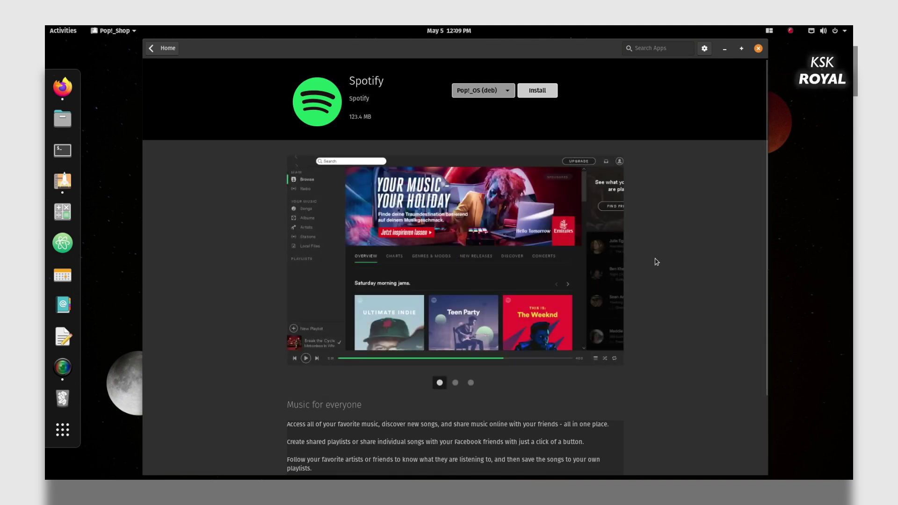
scroll(657, 261, "down", 3)
scroll(635, 339, "up", 3)
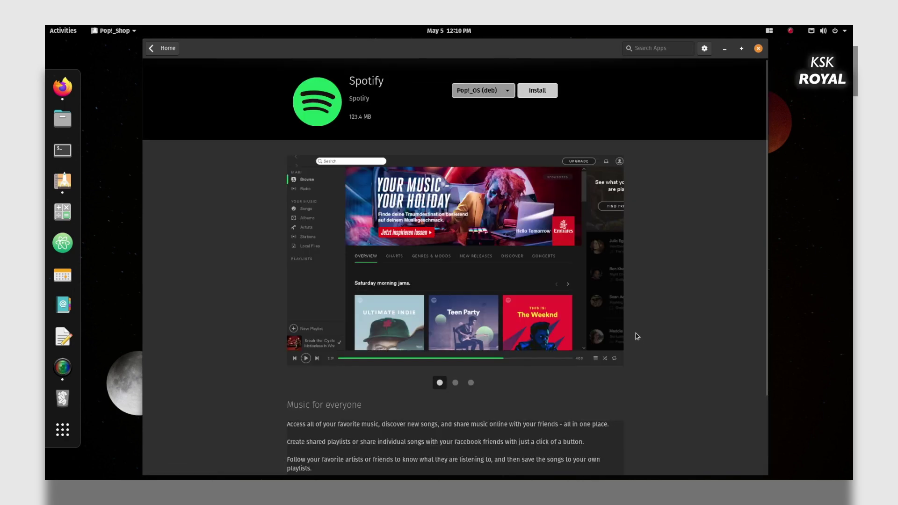
left_click(505, 92)
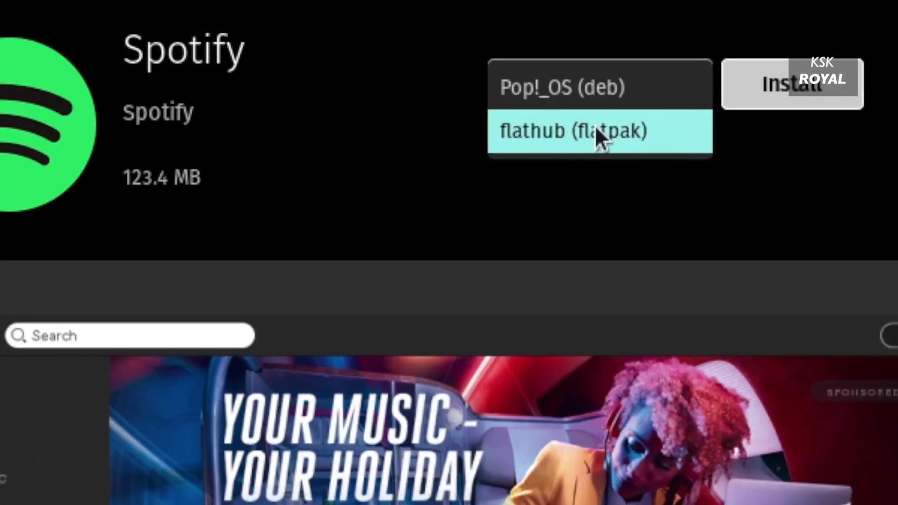
left_click(597, 131)
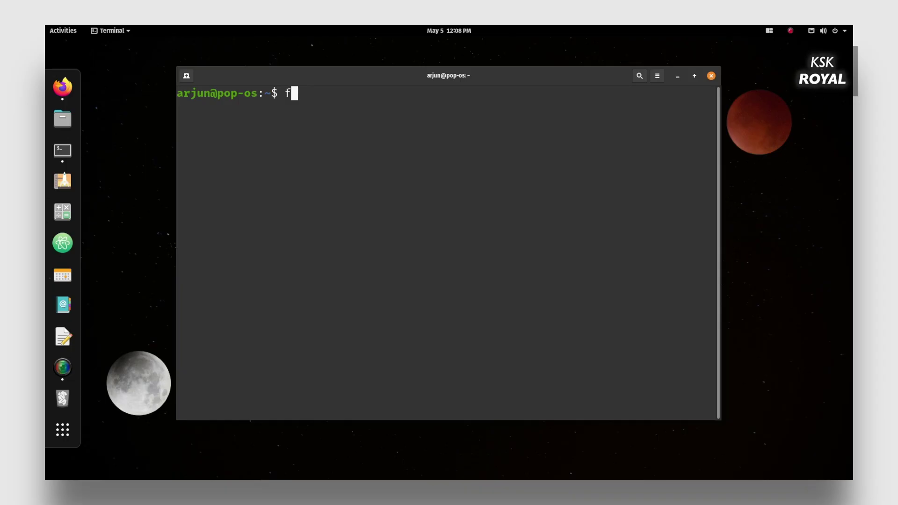
- List installed flatpaks with 'flatpak list', widen the window and inspect the Vim row
type("latpak list")
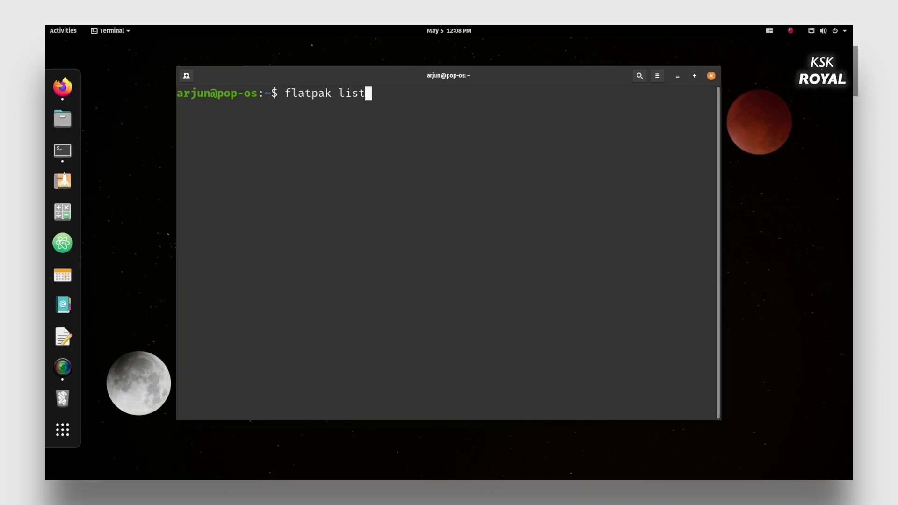
key("Return")
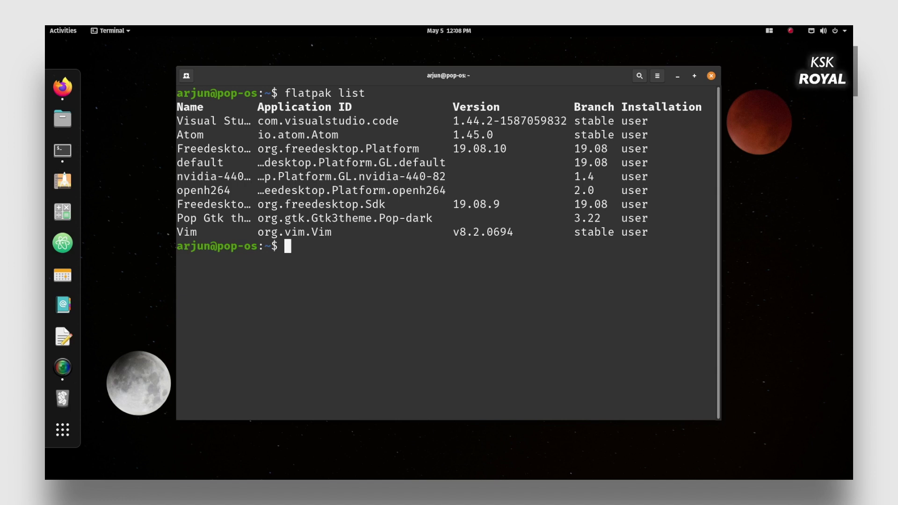
left_click_drag(183, 232, 531, 252)
left_click(606, 325)
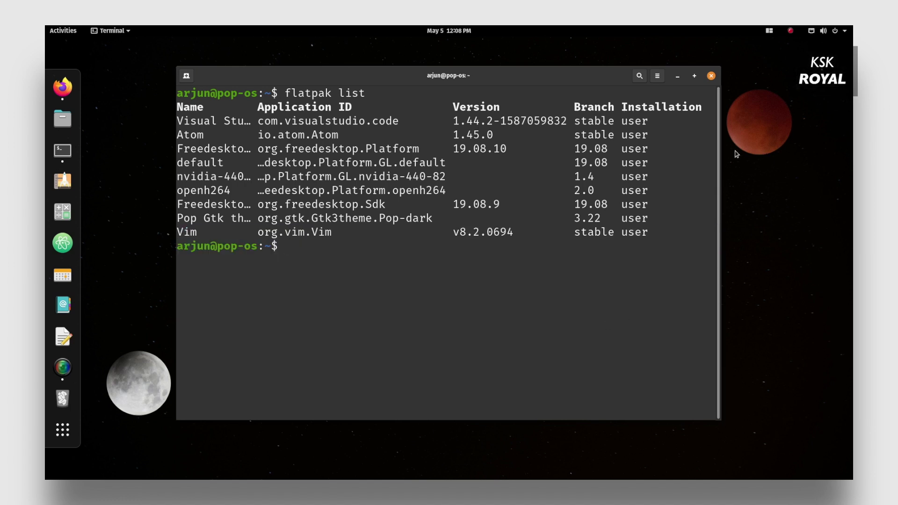
left_click_drag(719, 151, 791, 151)
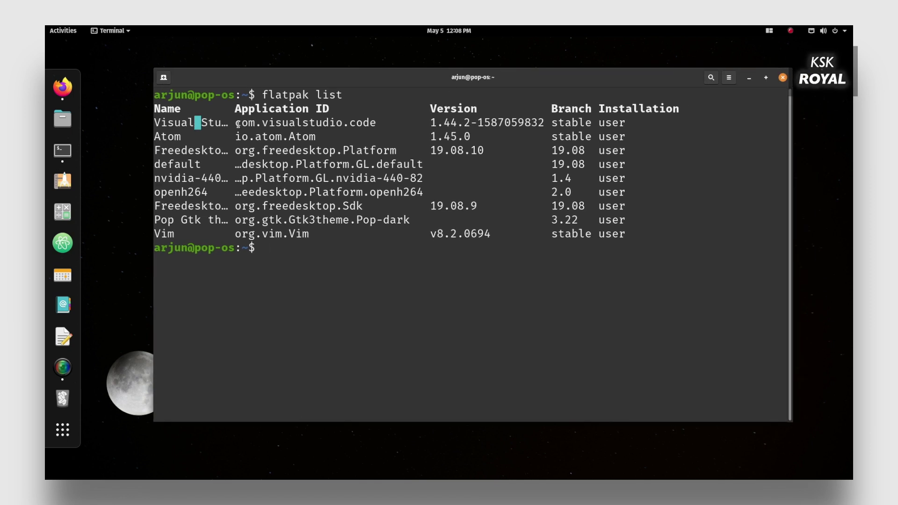
left_click_drag(238, 124, 338, 133)
double_click(560, 122)
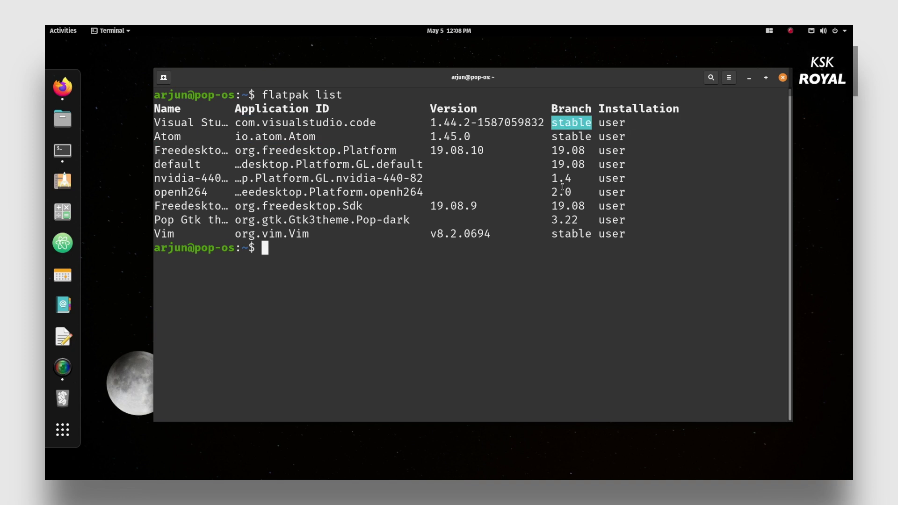
double_click(613, 123)
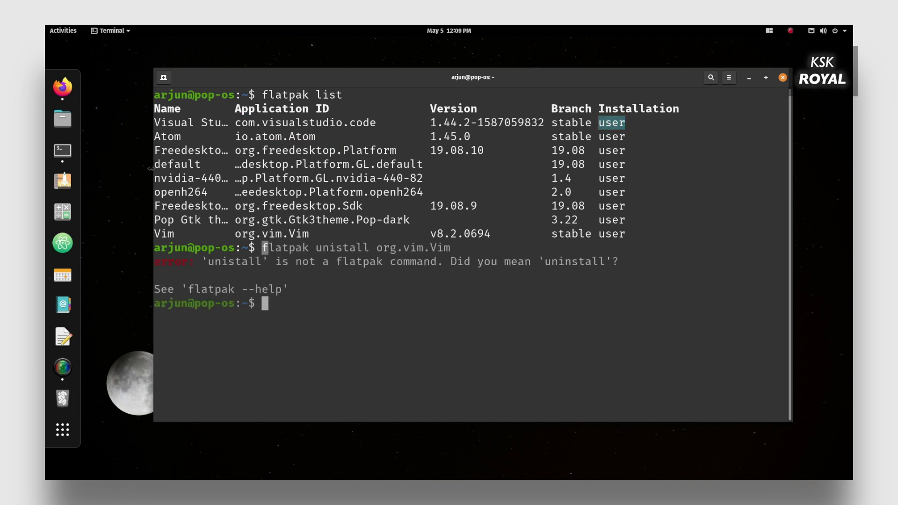
- Fix the typo in 'flatpak uninstall org.vim.Vim', run it and confirm with y
key("Up")
key("Left")
key("Left")
key("Left")
key("Left")
key("Left")
key("Left")
key("Left")
key("Left")
key("Left")
key("Left")
key("Left")
key("Left")
key("Left")
key("Left")
key("Left")
key("Left")
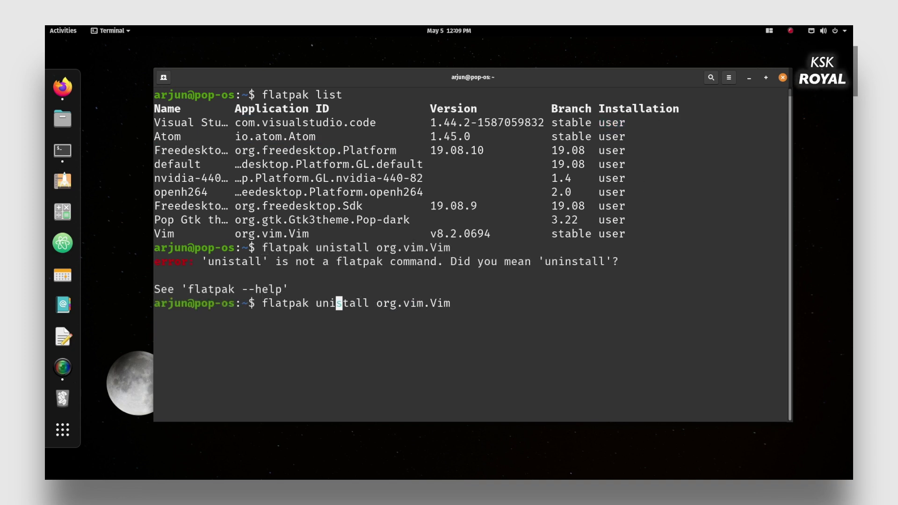
type("n")
key("Return")
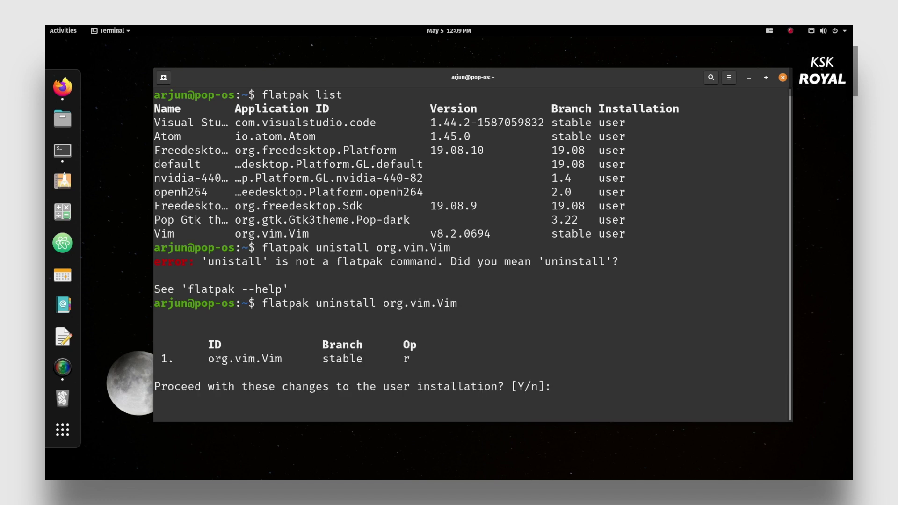
type("y")
key("Return")
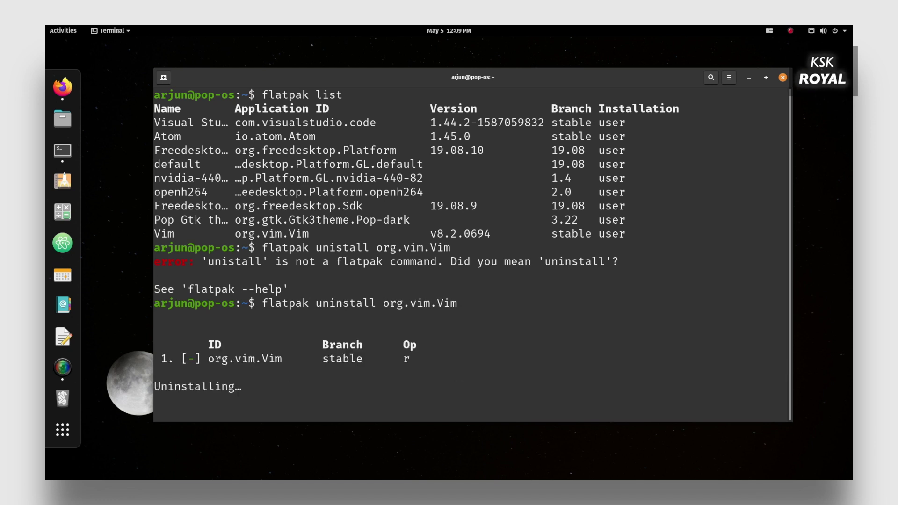
- Clear the screen and rerun 'flatpak list' to confirm org.vim.Vim is gone
type("clear")
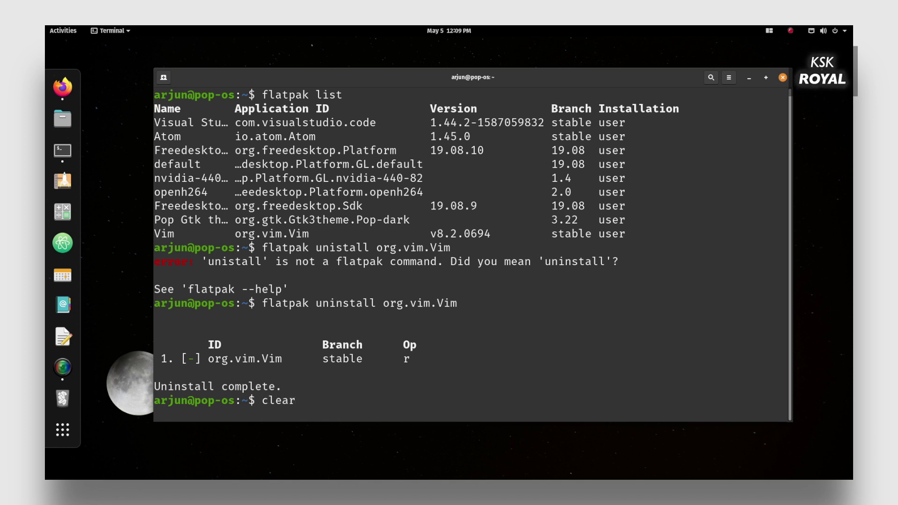
key("Return")
type("fkat")
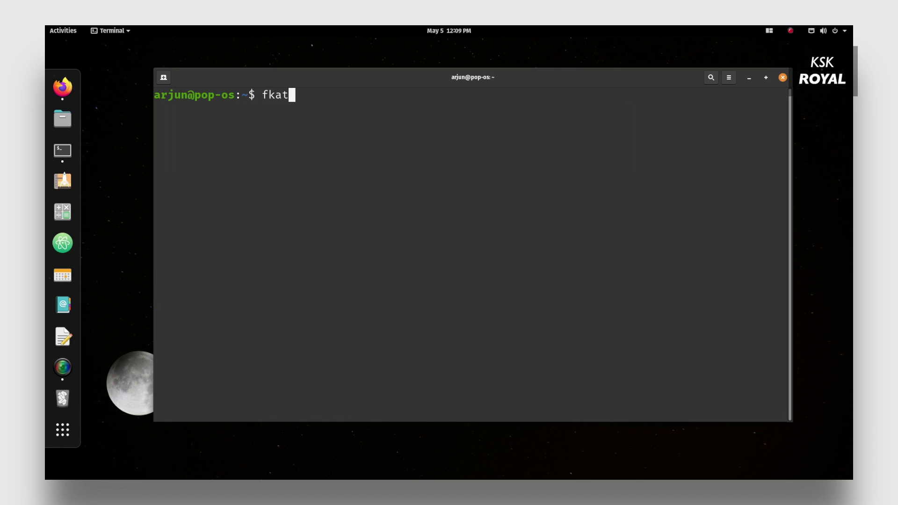
key("BackSpace")
type("atpak list")
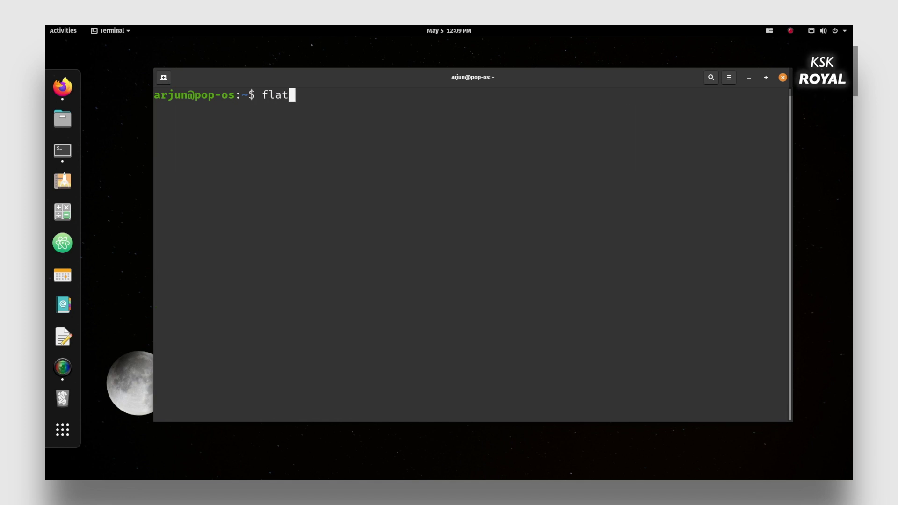
key("Return")
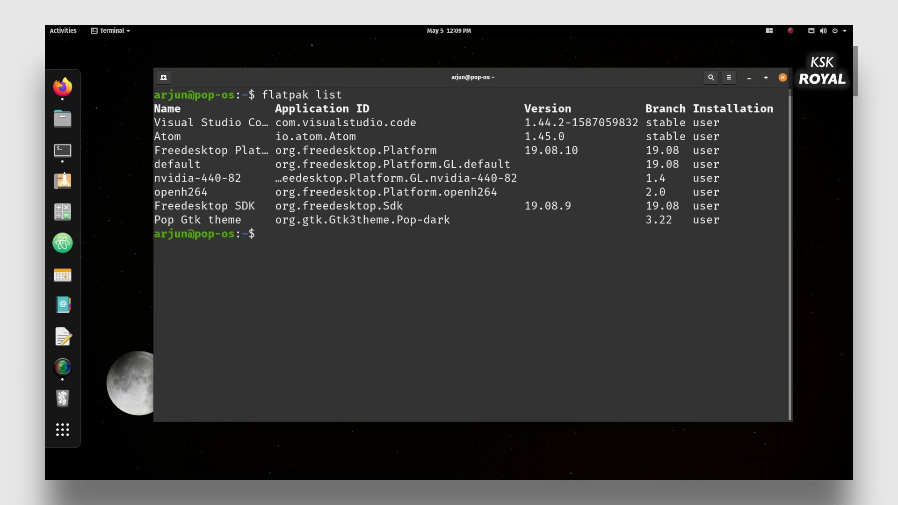
left_click_drag(155, 121, 701, 220)
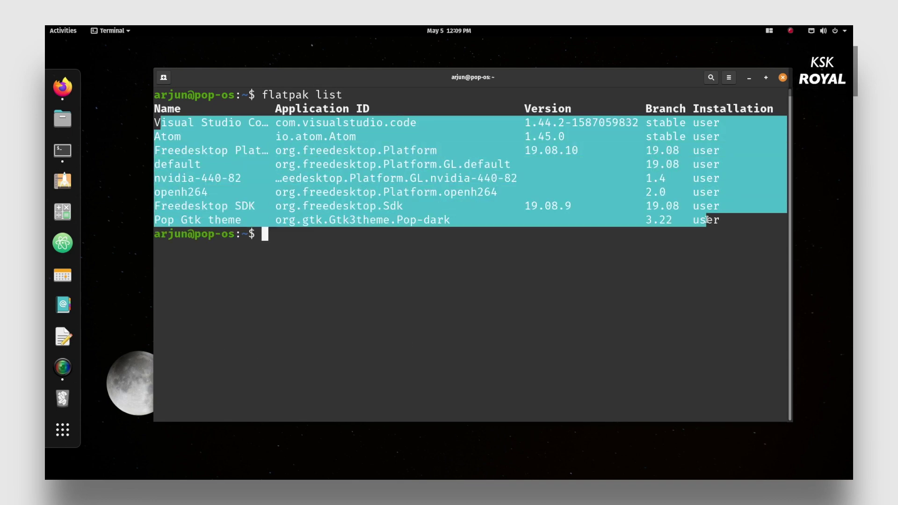
left_click(753, 273)
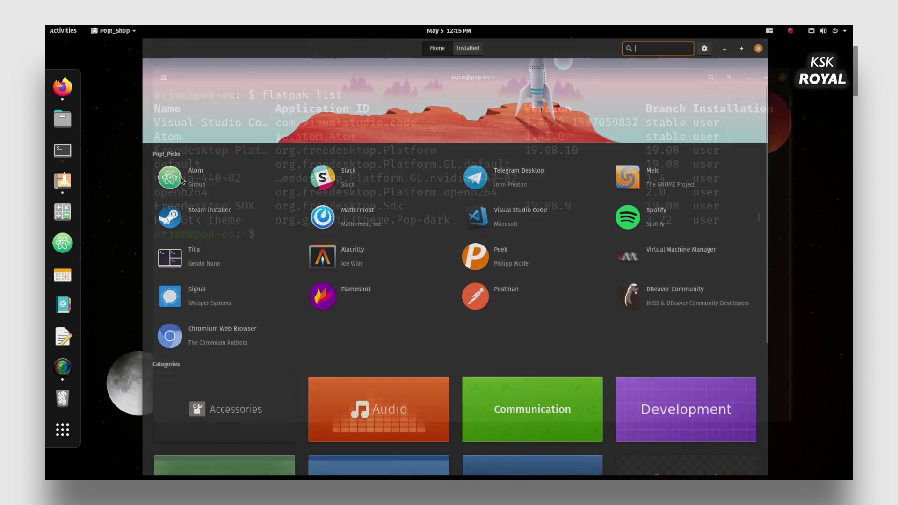
- Open Slack's details page and check its source dropdown, keeping Pop!_OS (deb)
left_click(335, 175)
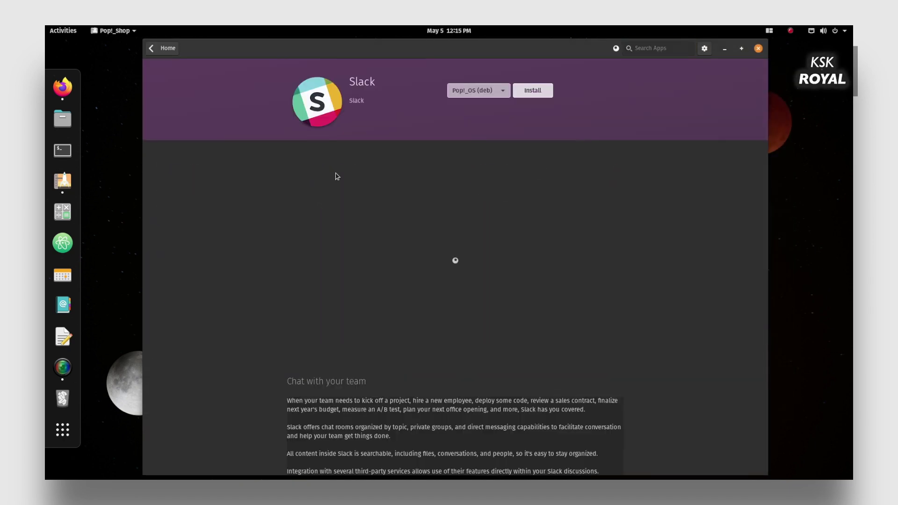
left_click(461, 97)
left_click(463, 108)
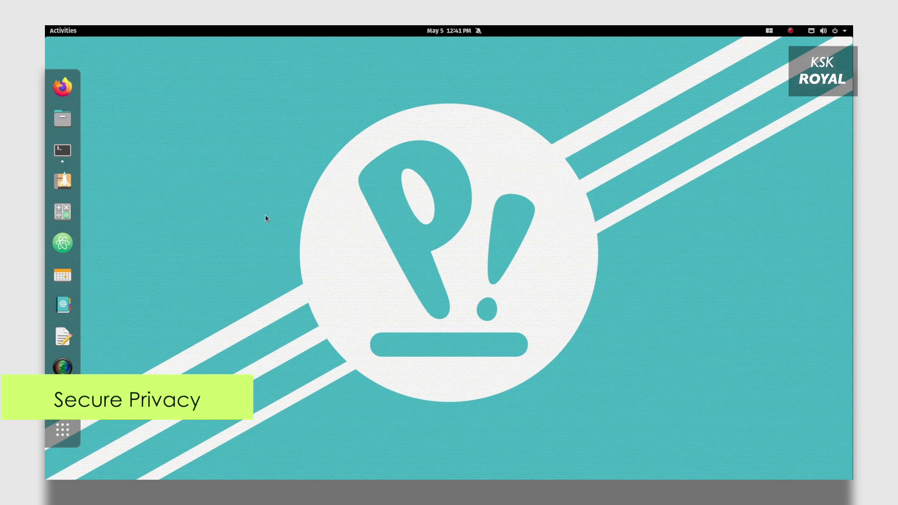
- Launch Settings from Show Applications and open the OS Upgrade page in the sidebar
left_click(60, 444)
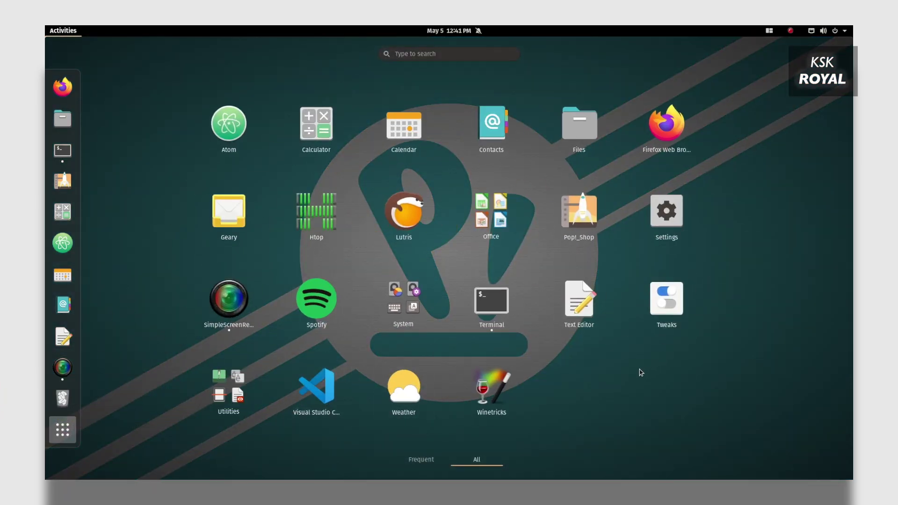
left_click(667, 220)
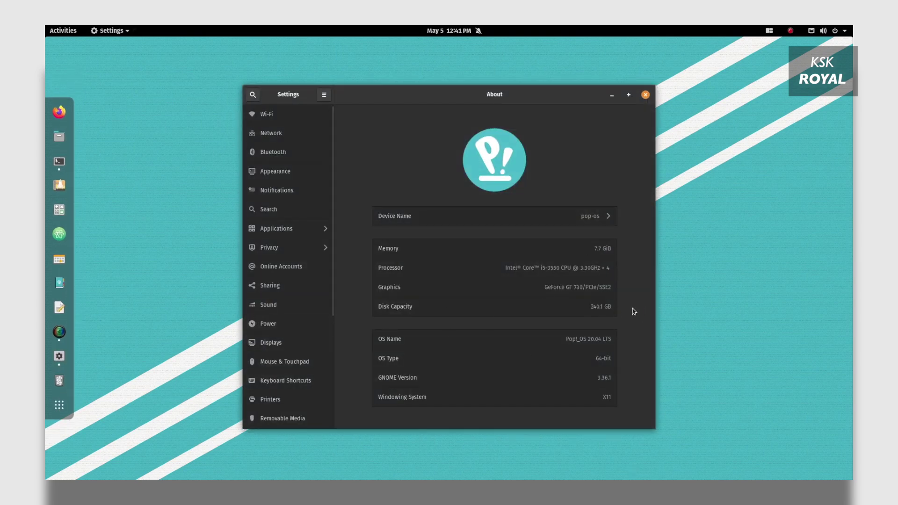
scroll(264, 365, "down", 5)
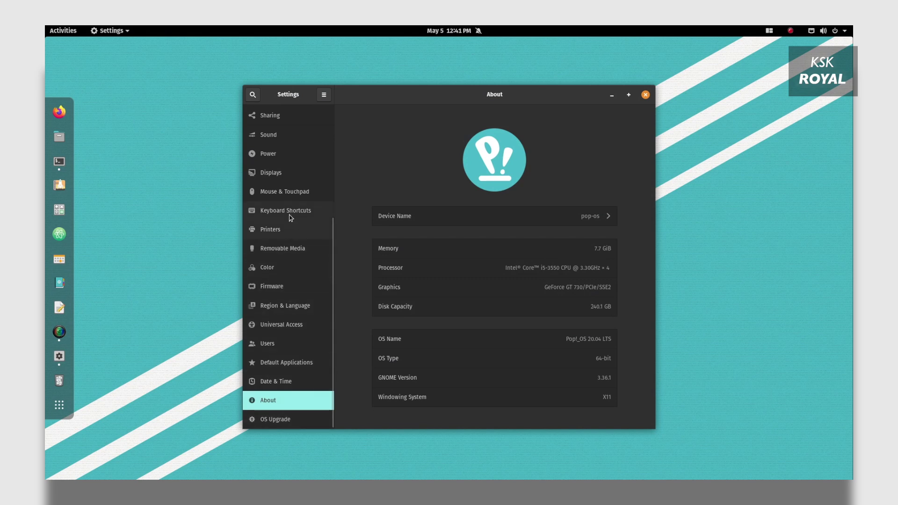
left_click(314, 421)
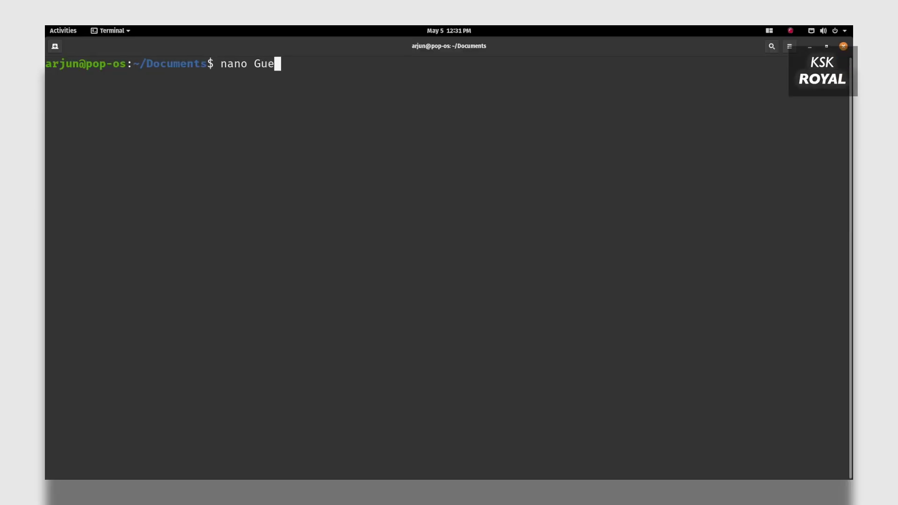
- Open GuessNumber.java in nano and scroll through its code and back to the top
type("e")
key("Tab")
key("Return")
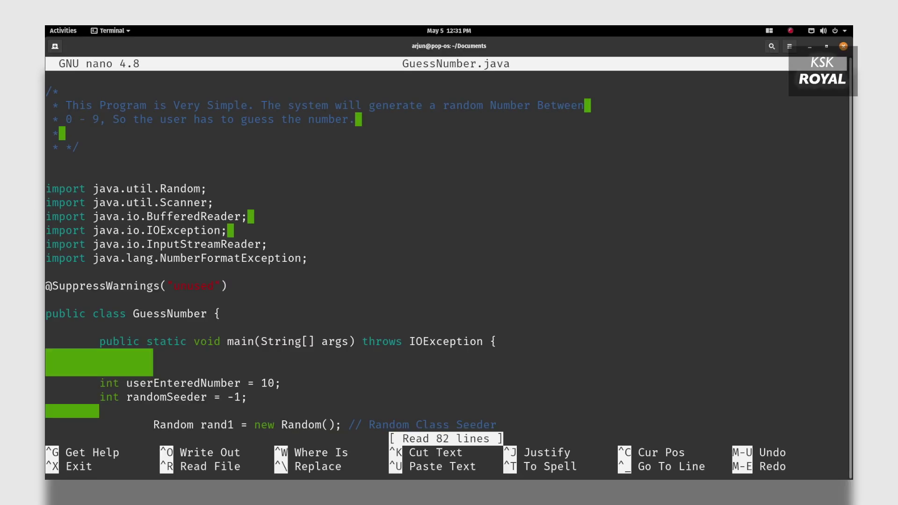
key("Down")
key("Down")
key("Down")
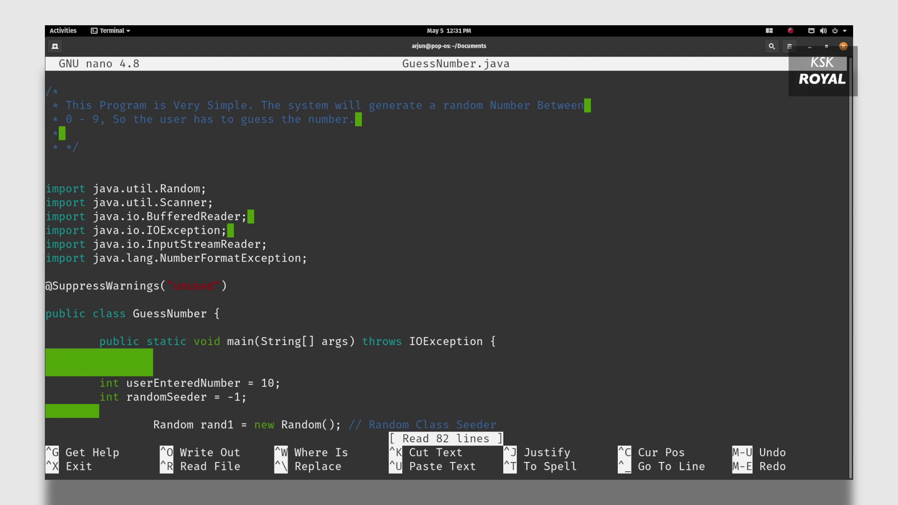
key("Down")
key("Down")
key("Down")
key("Down")
key("Down")
key("Down")
key("Down")
key("Down")
key("Down")
key("Down")
key("Down")
key("Down")
key("Down")
key("Down")
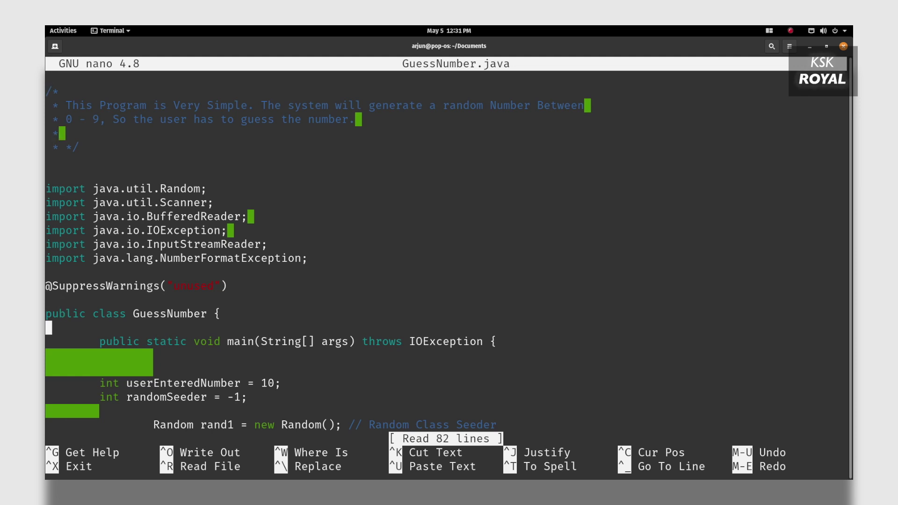
key("Down")
key("Down")
key("Down")
key("Down")
key("Down")
key("Down")
key("Down")
key("Down")
key("Down")
key("Down")
key("Down")
key("Down")
key("Down")
key("Down")
key("Down")
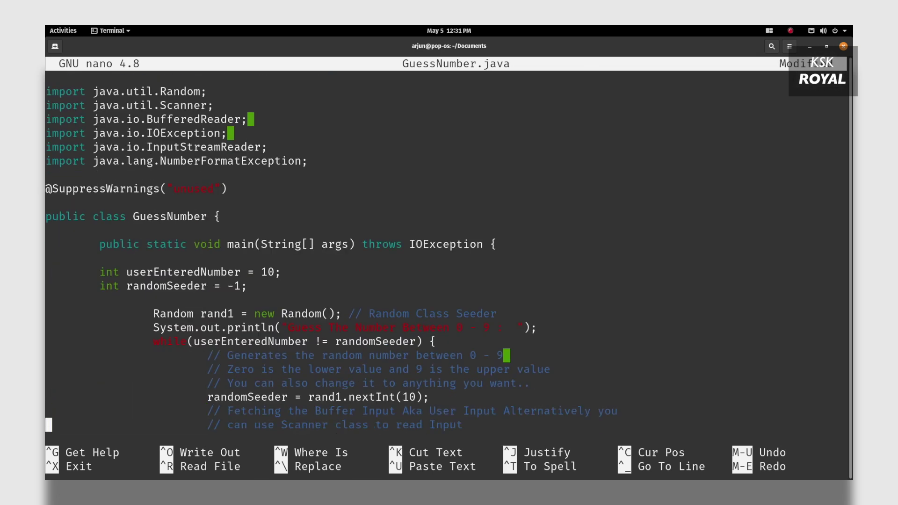
key("Down")
key("Down")
key("Down")
key("Down")
key("Down")
key("Down")
key("Down")
key("Down")
key("Down")
key("Down")
key("Down")
key("Down")
key("Down")
key("Down")
key("Down")
key("Down")
key("Down")
key("Down")
key("Down")
key("Down")
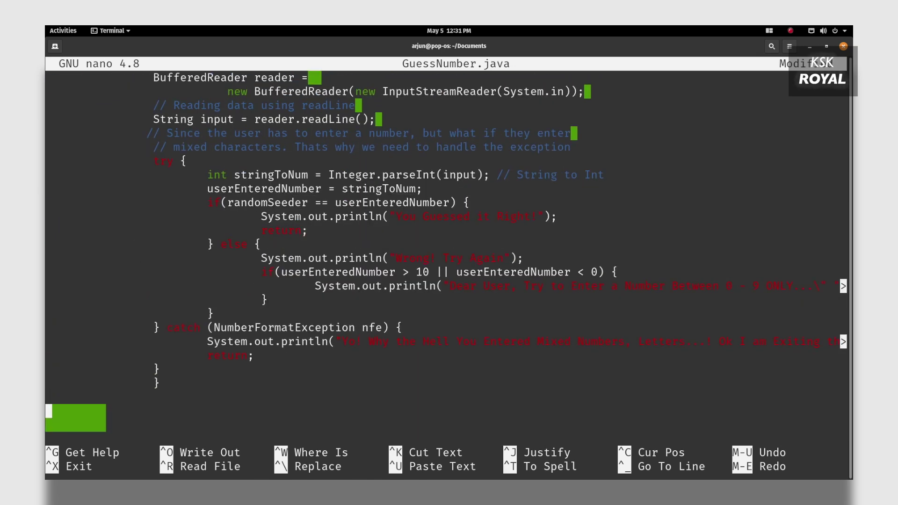
key("Down")
key("Down")
key("Down")
key("Up")
key("Up")
key("Up")
key("Up")
key("Up")
key("Up")
key("Up")
key("Up")
key("Up")
key("Up")
key("Up")
key("Up")
key("Up")
key("Up")
key("Up")
key("Up")
key("Up")
key("Up")
key("Up")
key("Up")
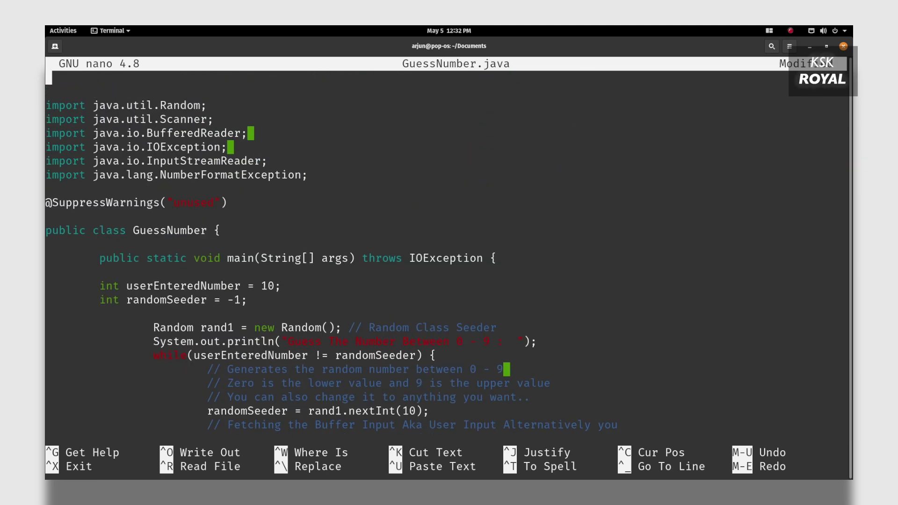
key("Up")
key("Up")
key("Up")
key("Up")
key("Up")
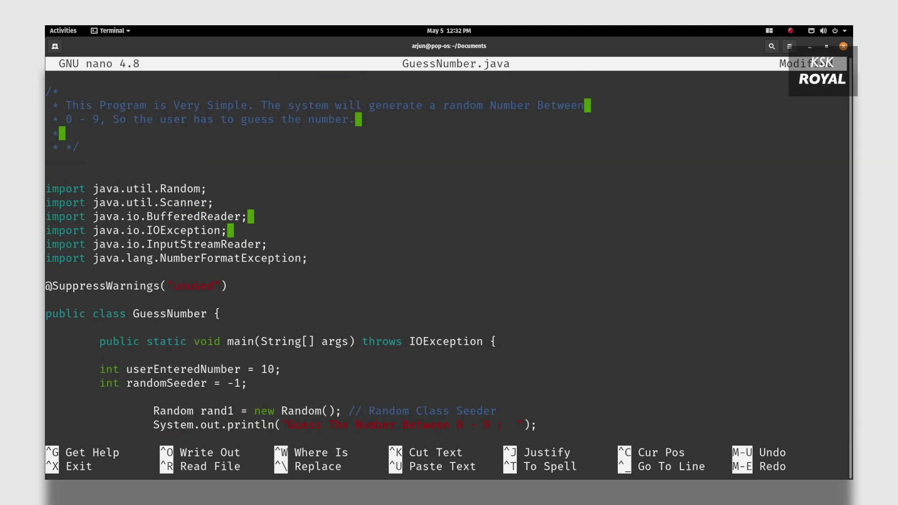
- Save GuessNumber.java and exit nano to the shell
key("ctrl+o")
key("Return")
key("ctrl+x")
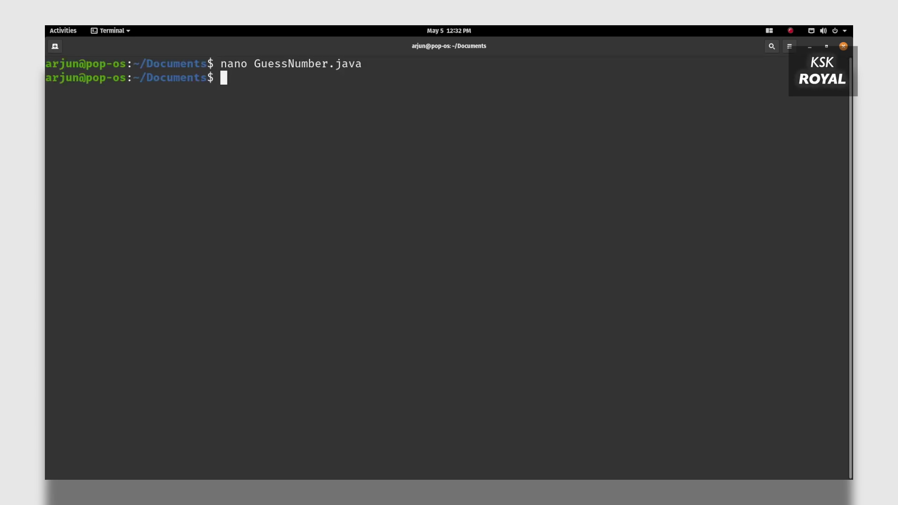
- Compile GuessNumber.java with javac
type("javac Gu")
key("Tab")
key("Return")
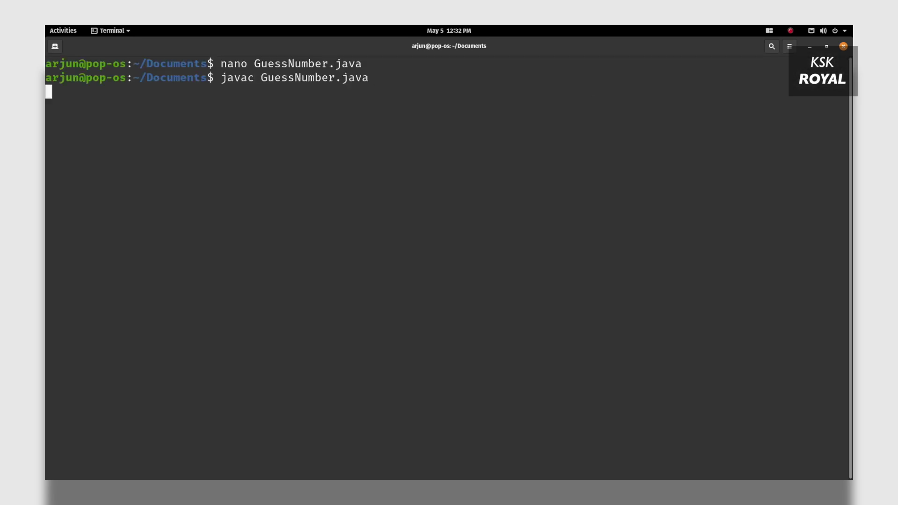
- Run java GuessNumber and enter the guesses 4, 2 and 3
type("java GuessNumber")
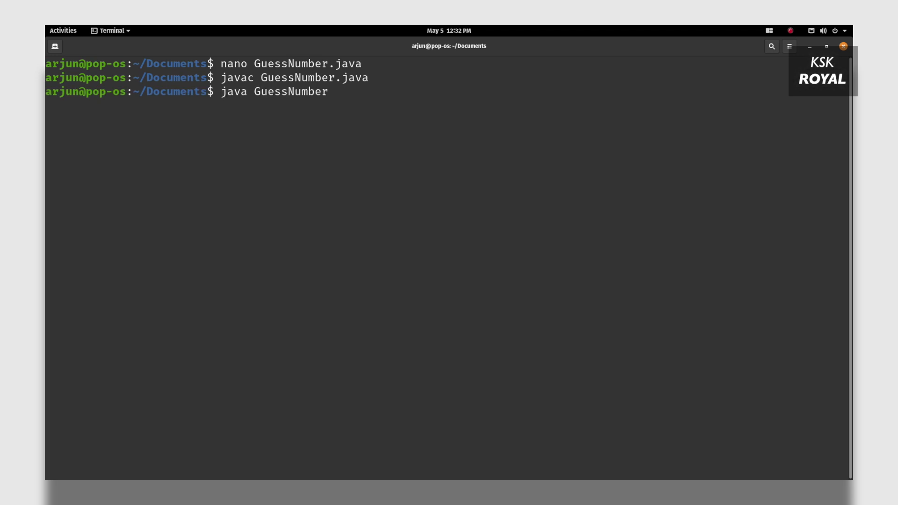
key("Return")
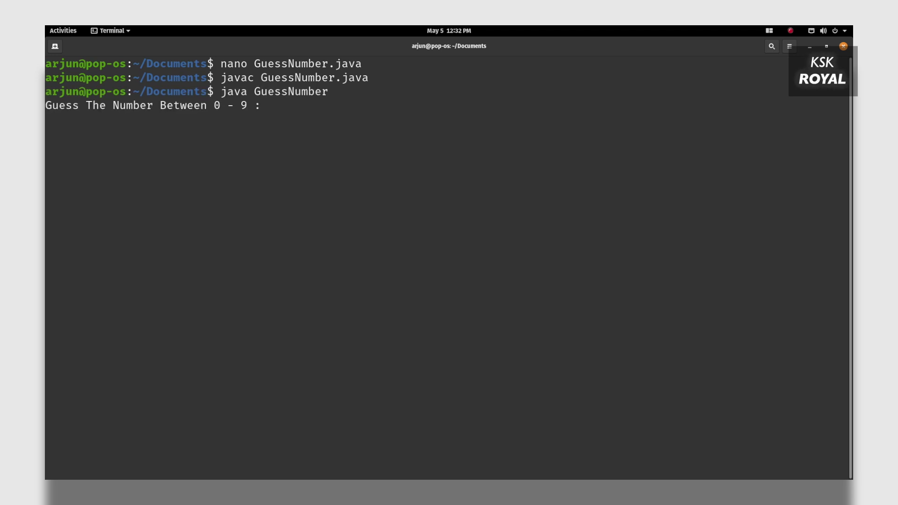
type("4")
key("Return")
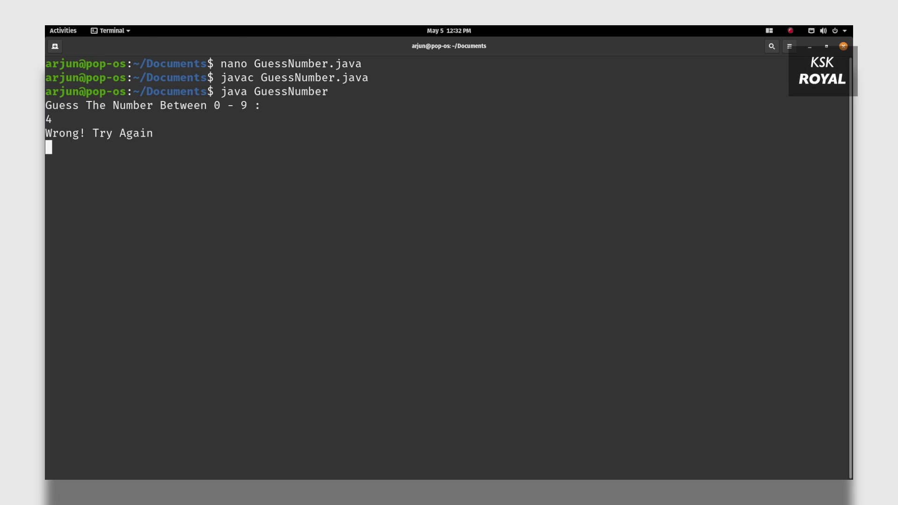
key("Return")
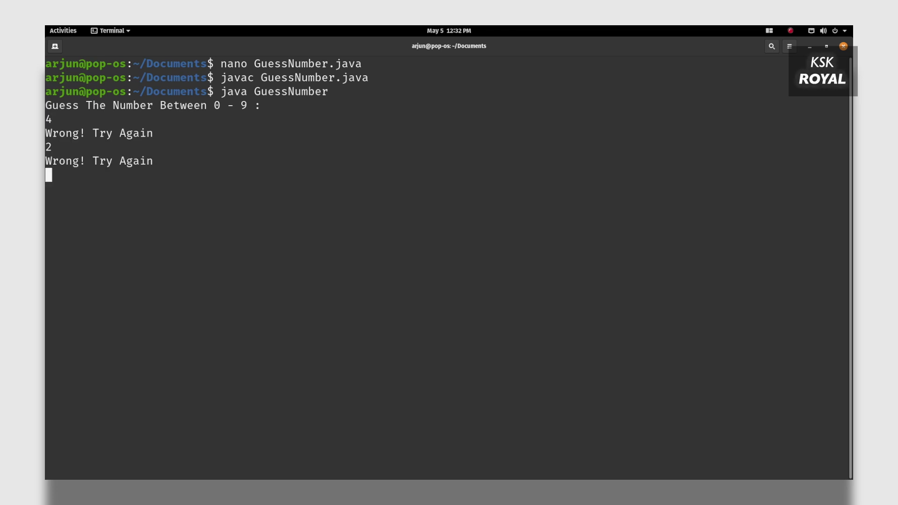
type("3")
key("Return")
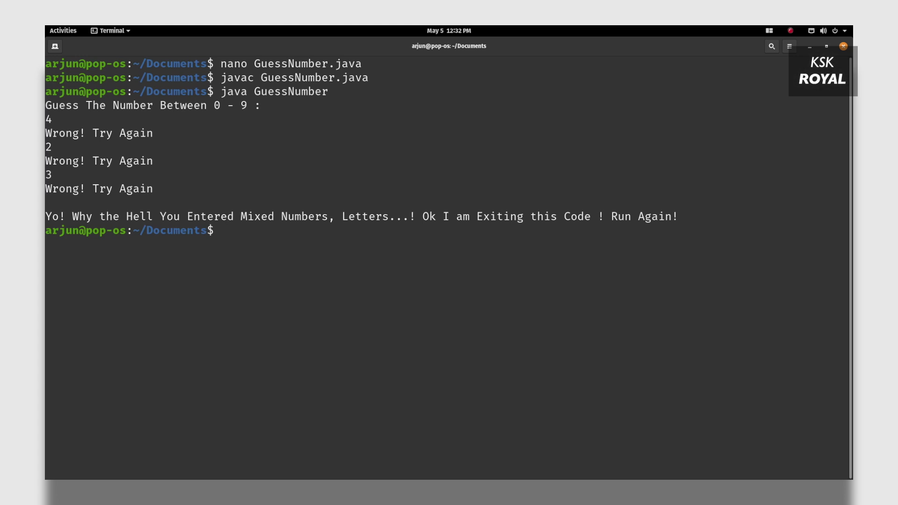
- Rerun GuessNumber and guess 9, 4, 1, 0, 2 and 3, all rejected
key("Up")
key("Return")
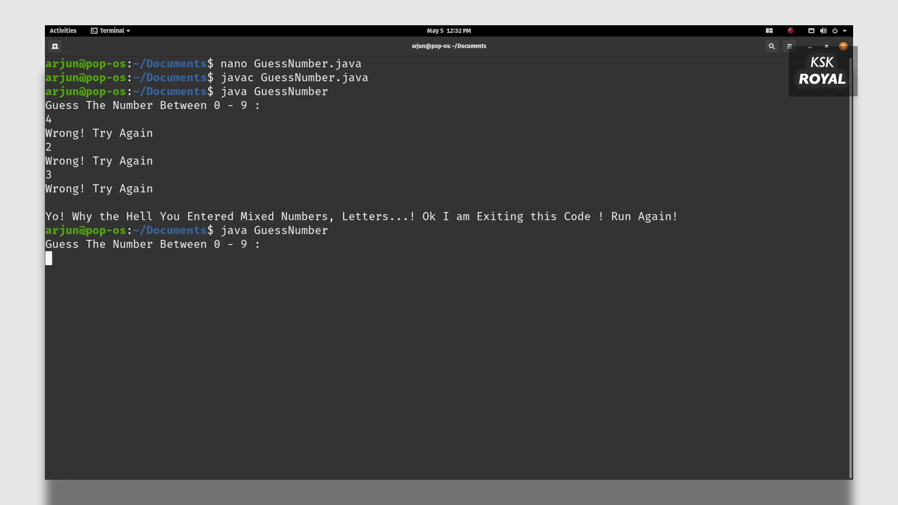
type("9")
key("Return")
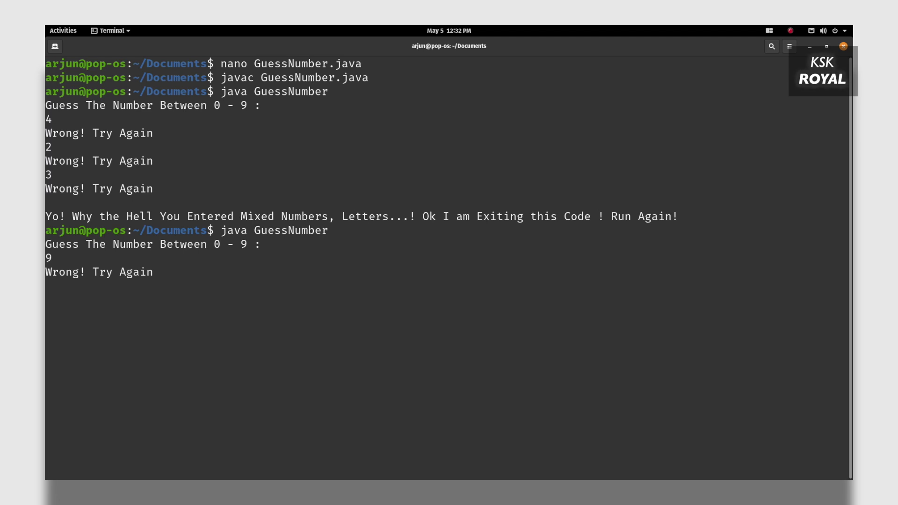
type("4")
key("Return")
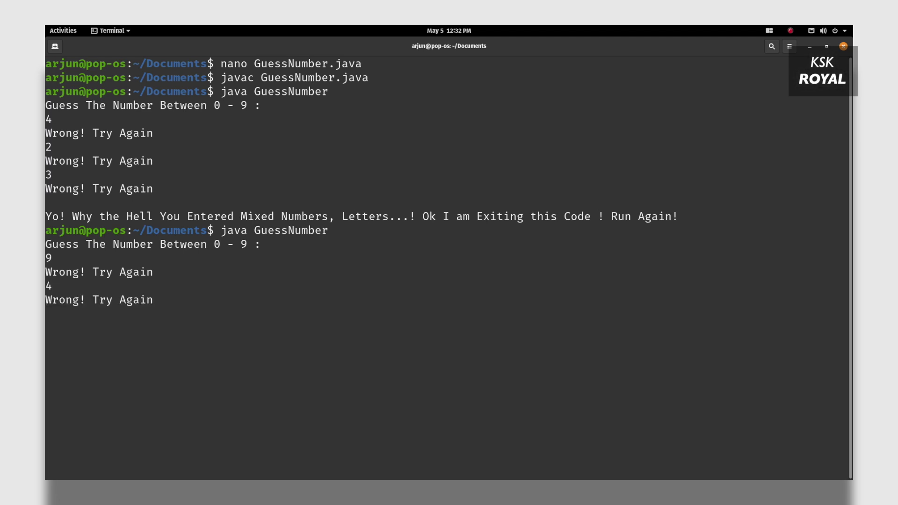
type("1")
key("Return")
type("0")
key("Return")
type("2")
key("Return")
type("3")
key("Return")
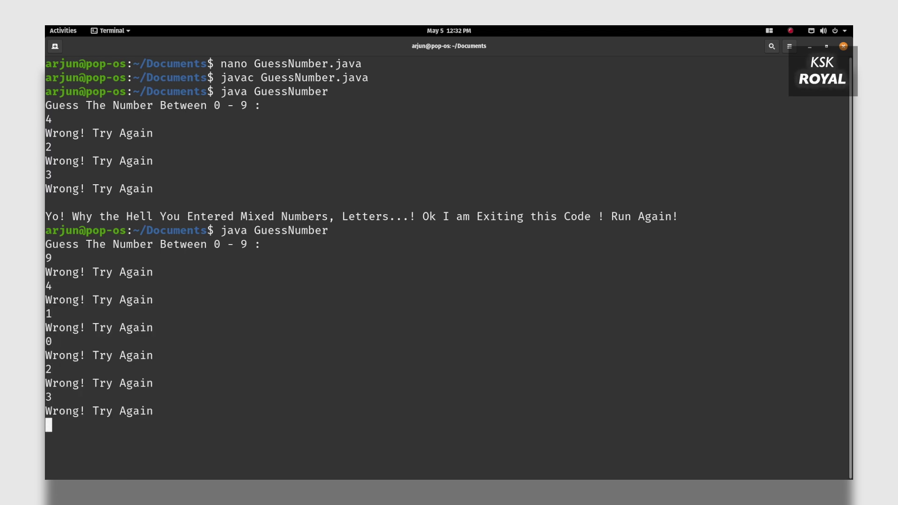